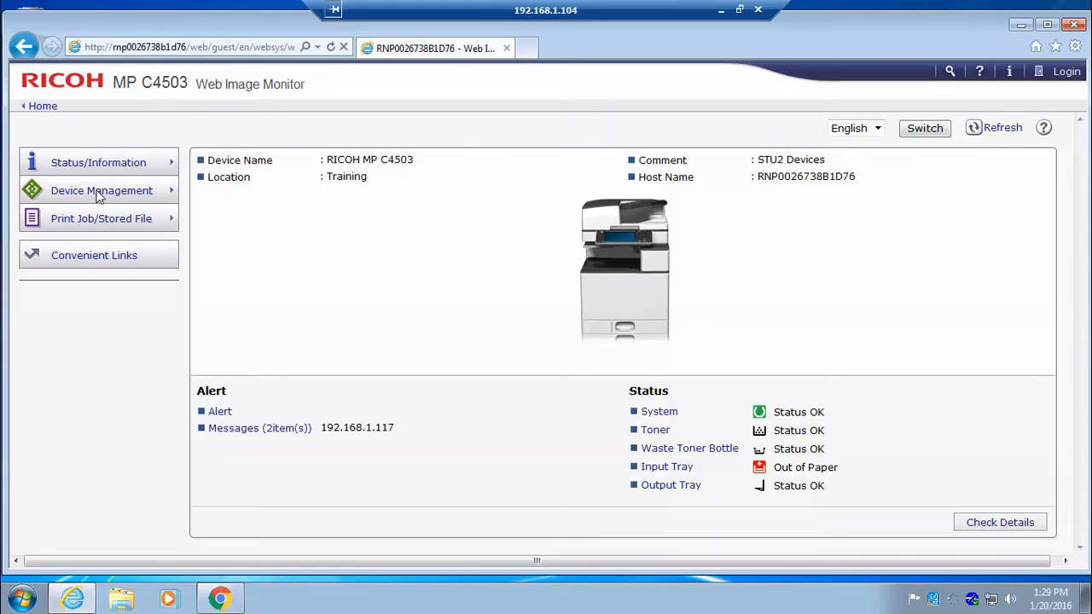
Log in to the printer's Web Image Monitor with the user name admin.
mouse_move(98, 197)
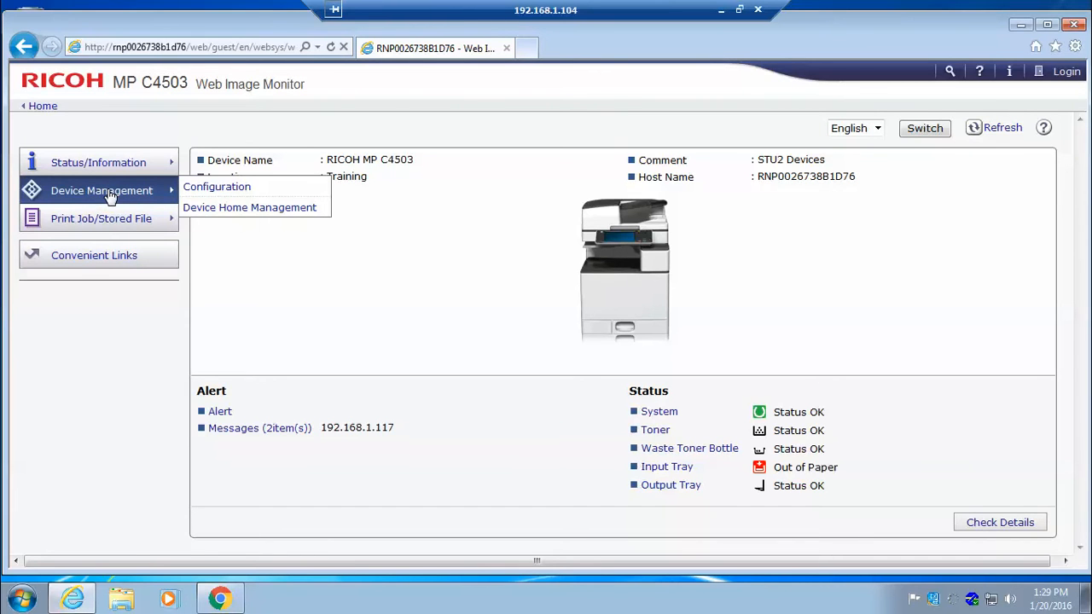
click(1064, 72)
click(433, 168)
text(admin)
key(Return)
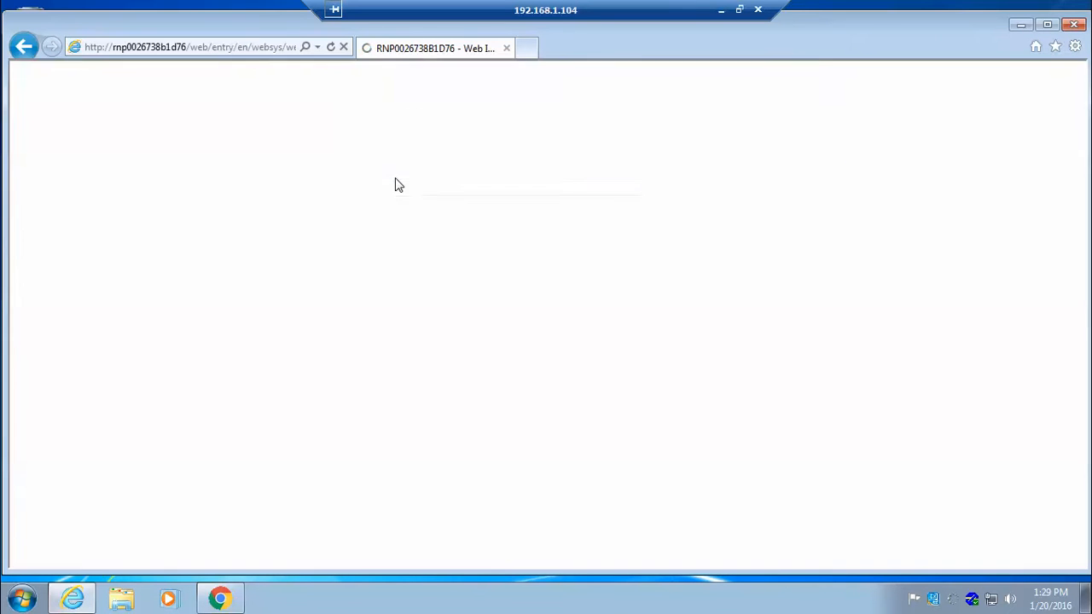
Open the Device Certificate settings in the security section of the device configuration.
mouse_move(107, 182)
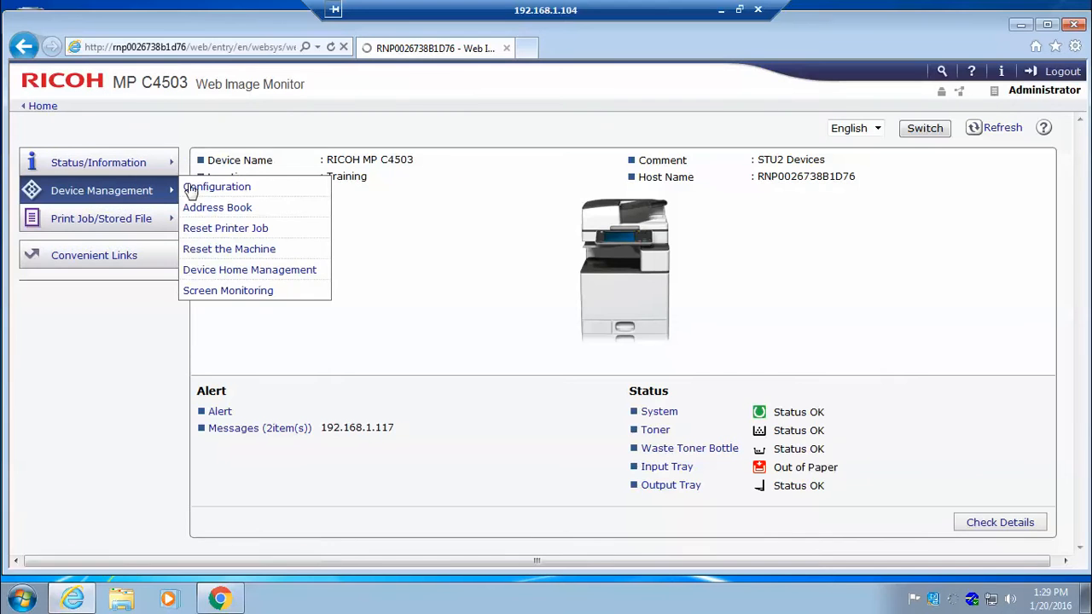
click(217, 187)
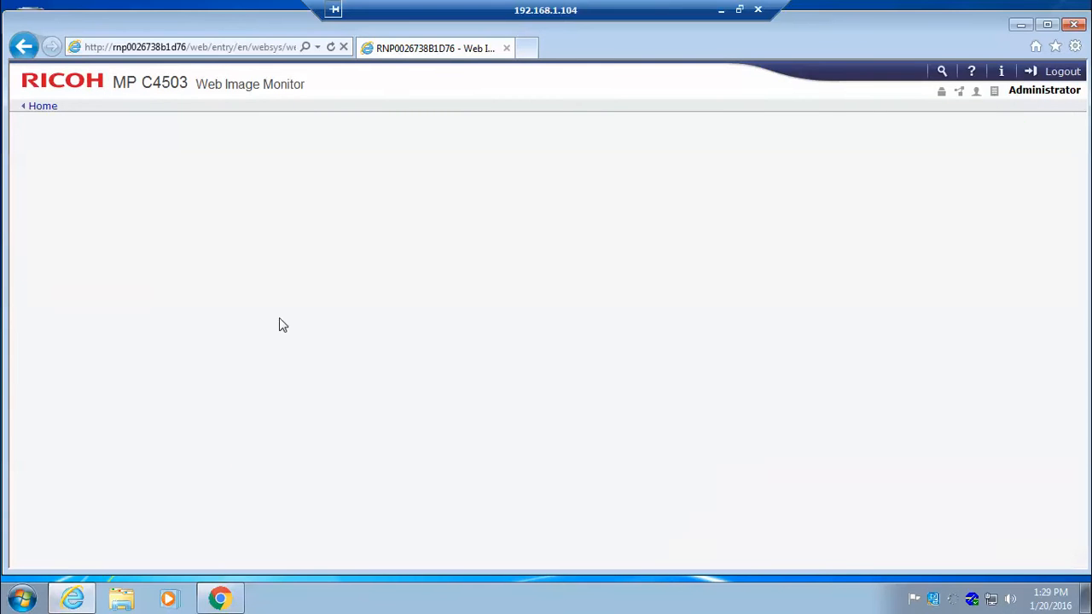
scroll(678, 370, down, 3)
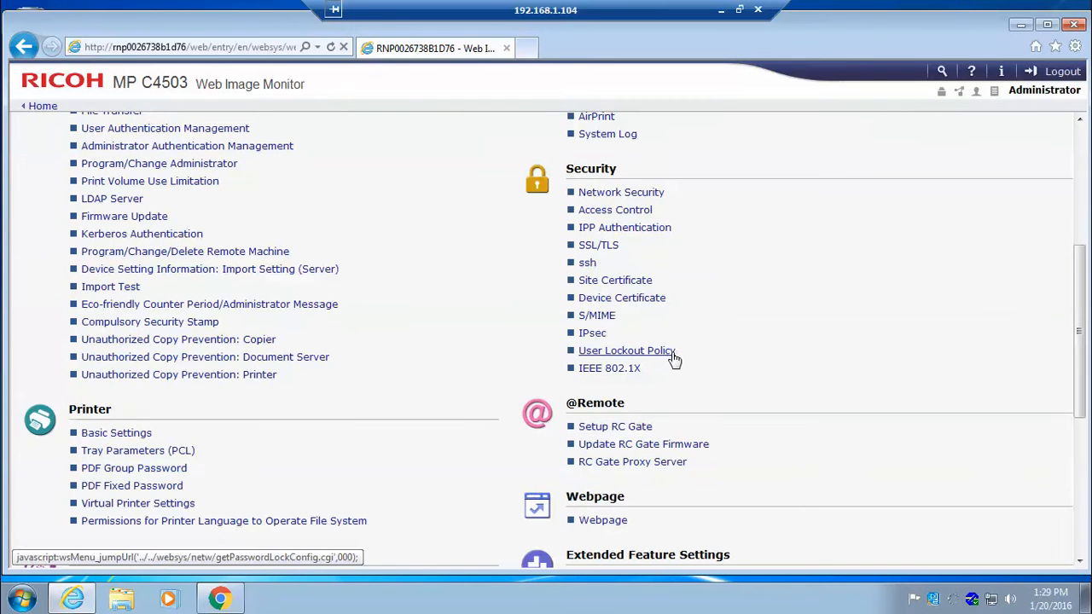
click(622, 299)
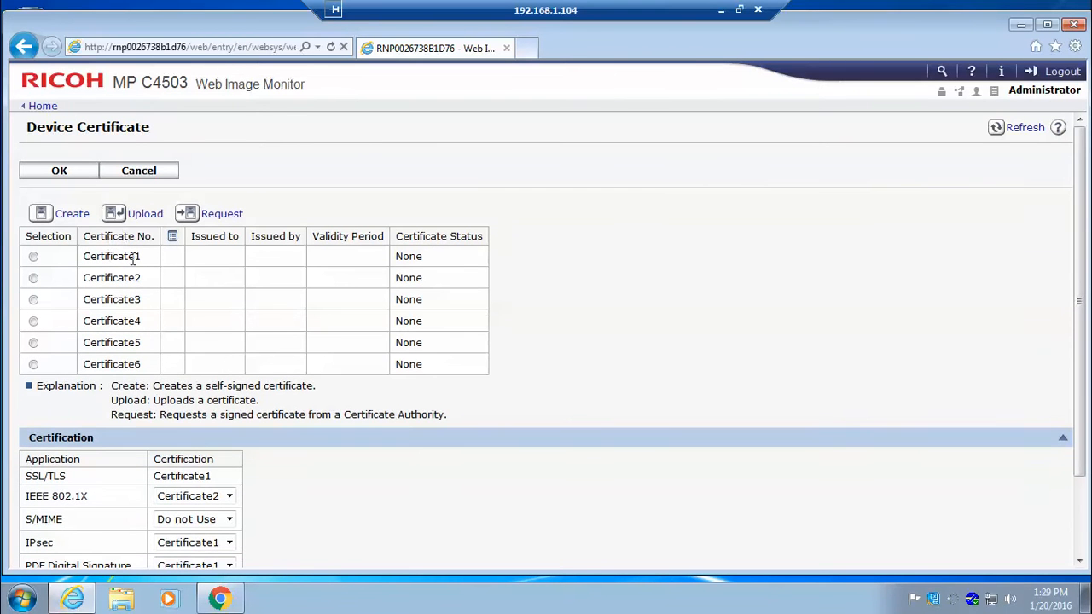
Request a CA-signed certificate for Certificate1 with common name RNP0026738B1D76 and country code us.
click(33, 256)
click(222, 214)
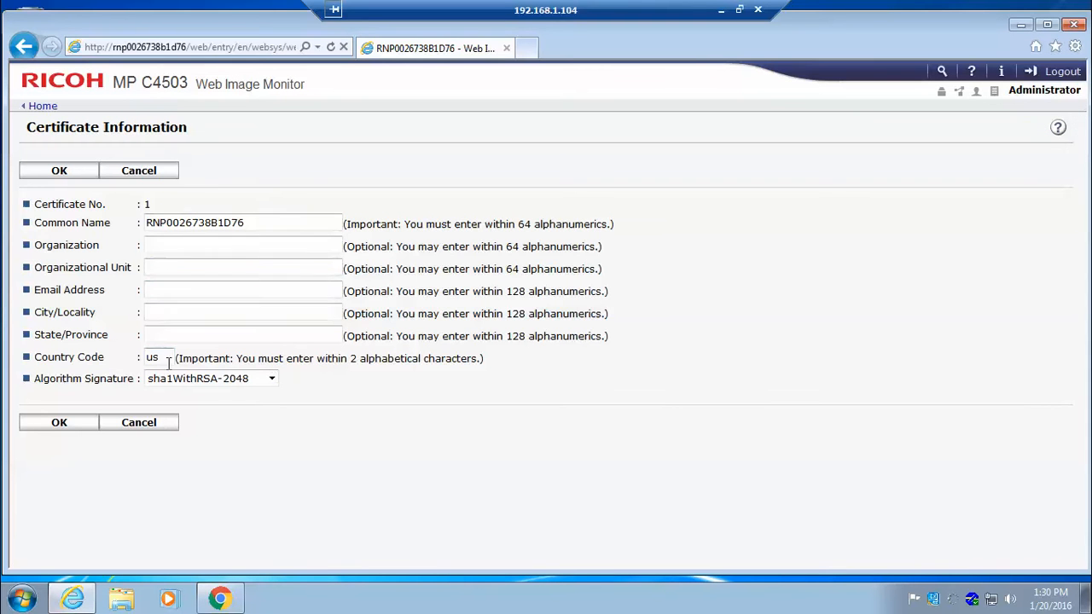
click(188, 254)
click(271, 379)
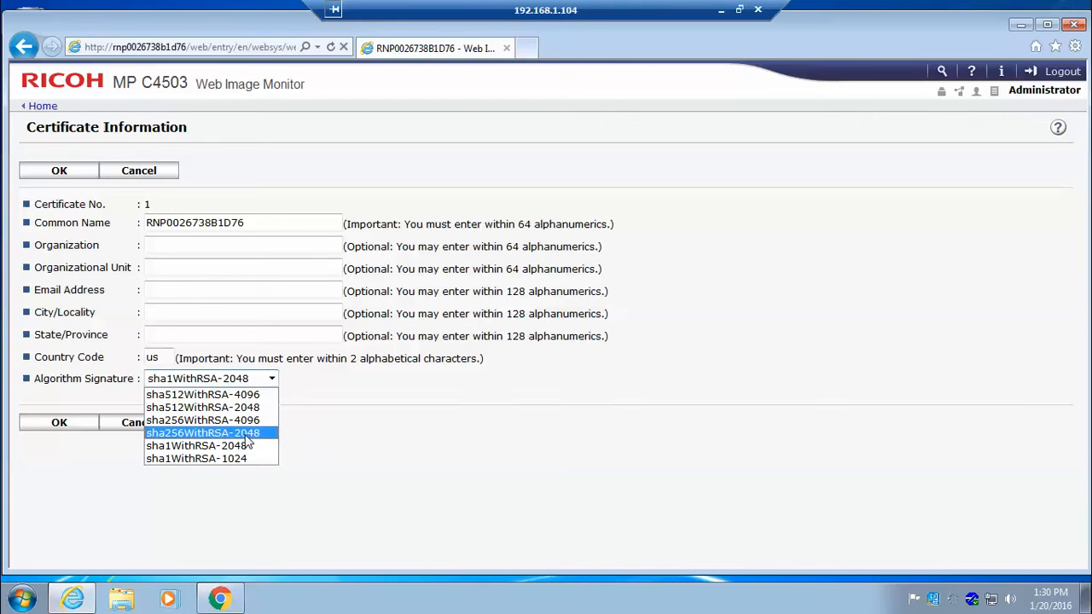
click(433, 448)
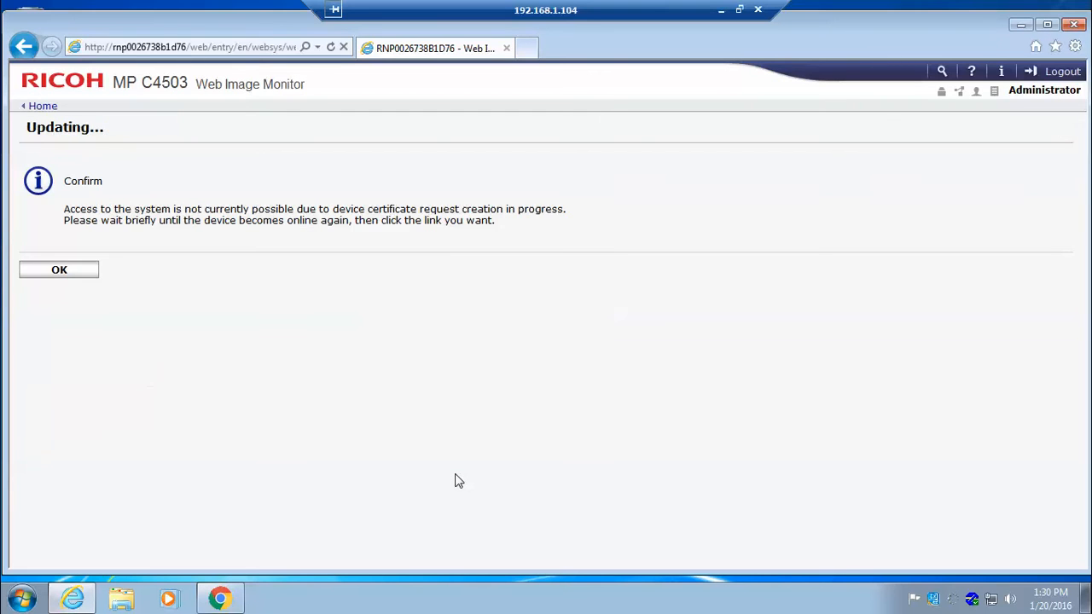
click(60, 271)
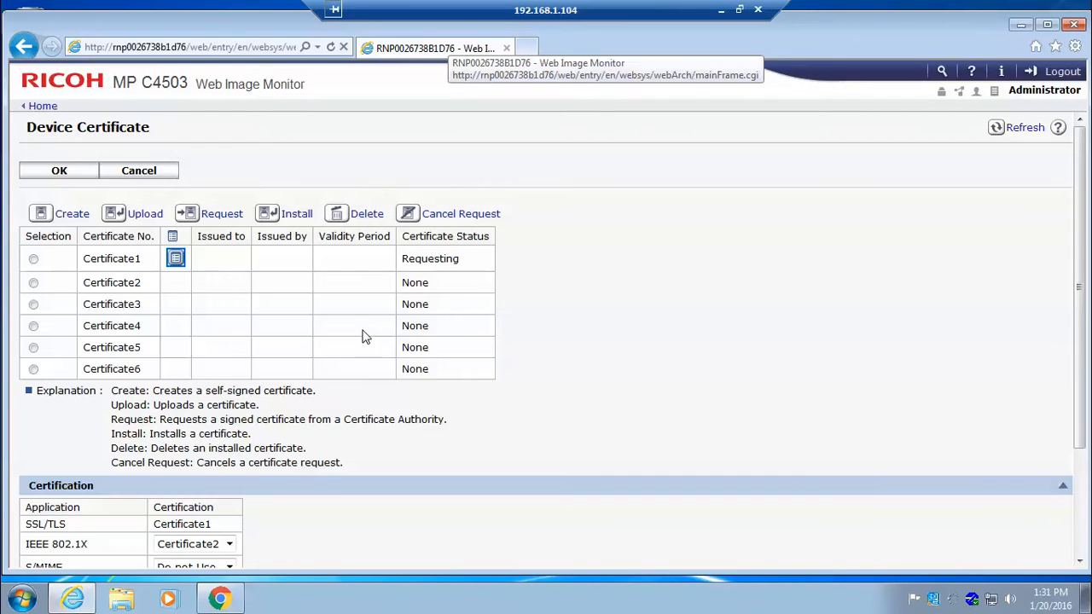
Open the details of Certificate1 and copy the entire text of the requested certificate.
click(33, 259)
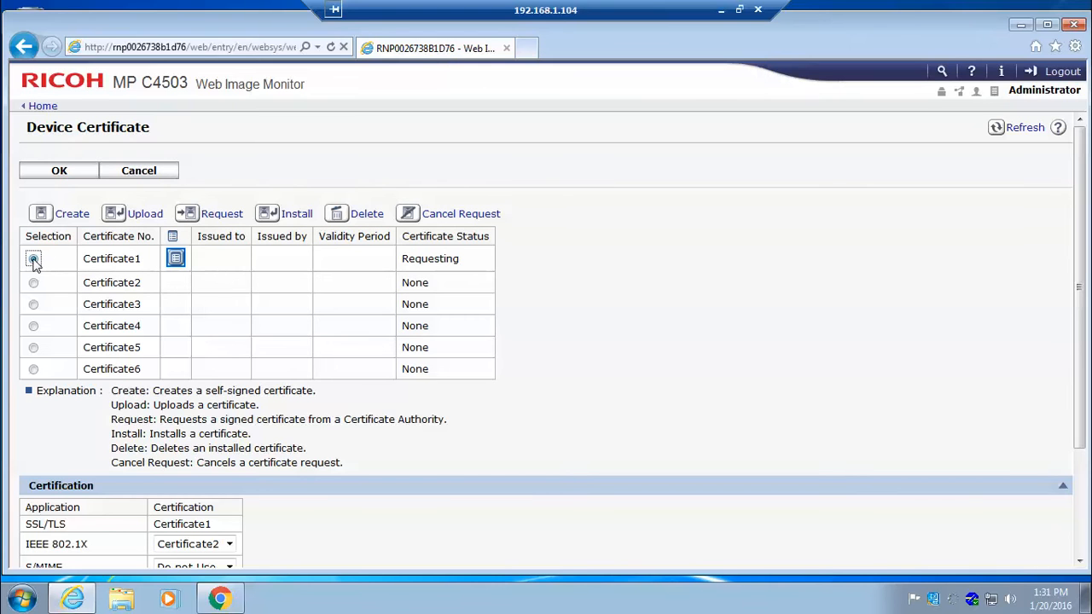
click(176, 260)
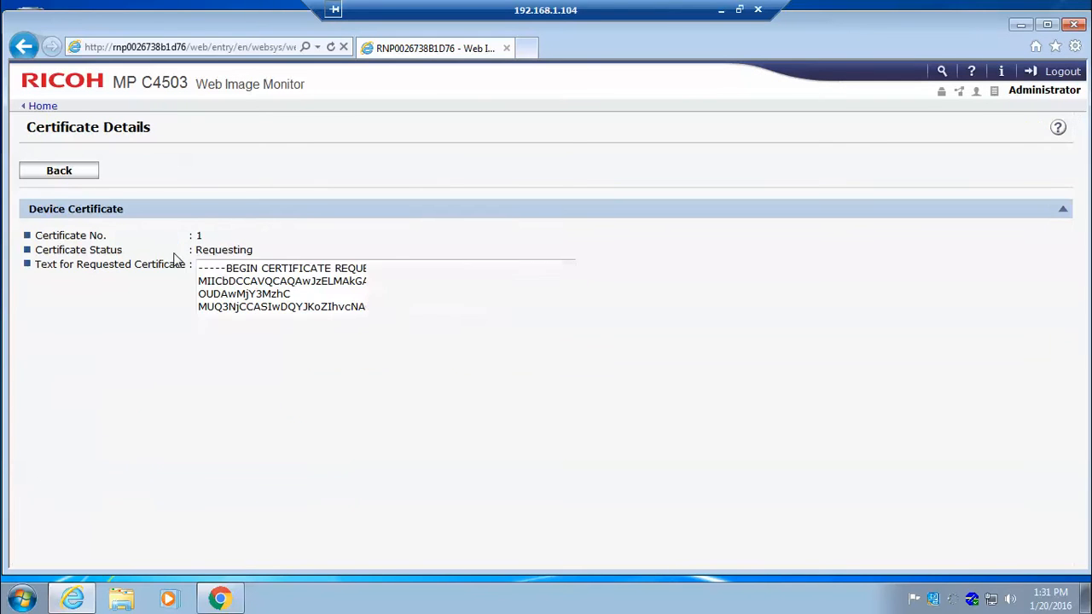
click(319, 299)
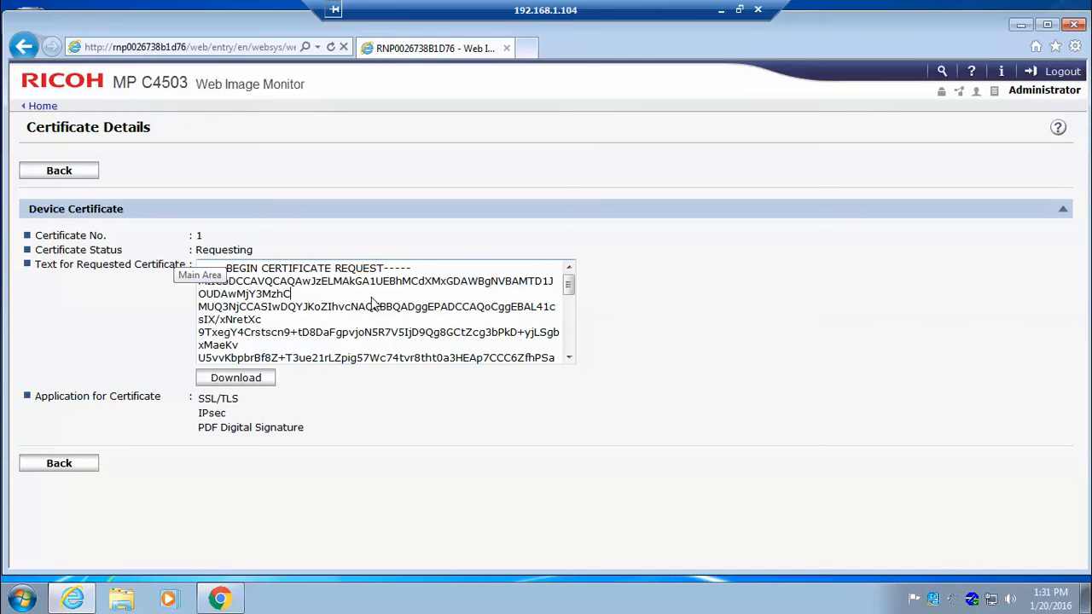
key(ctrl+a)
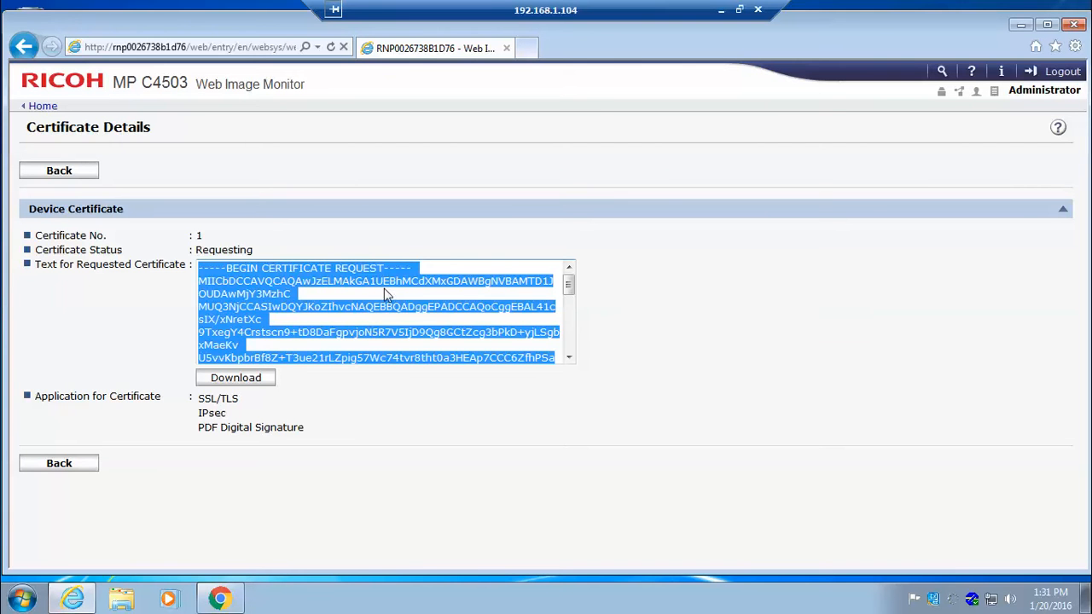
Switch to Chrome and open the advanced certificate request form in Active Directory Certificate Services.
click(220, 599)
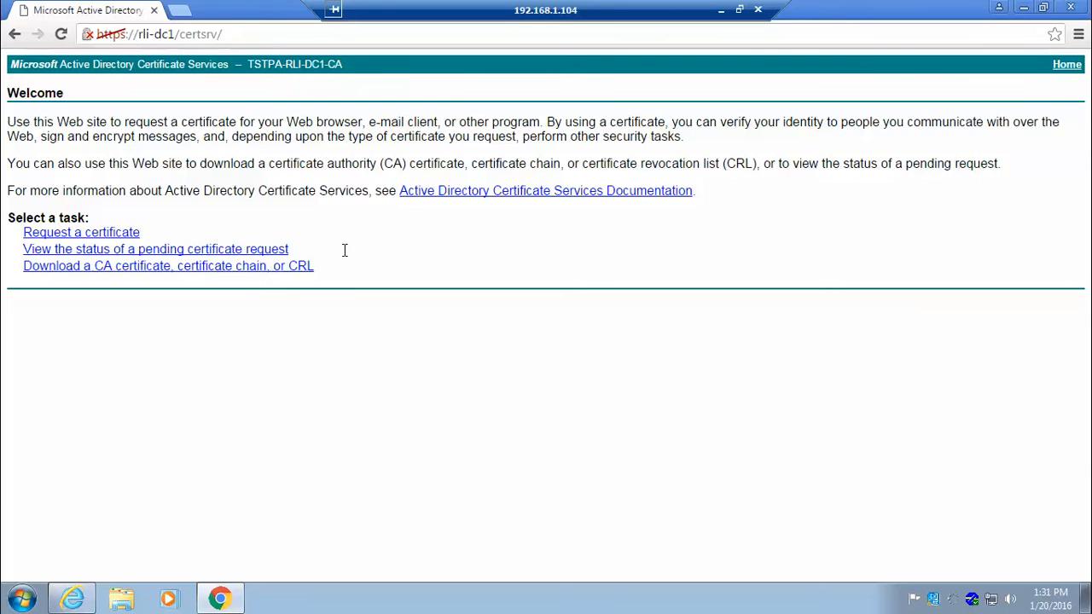
click(103, 234)
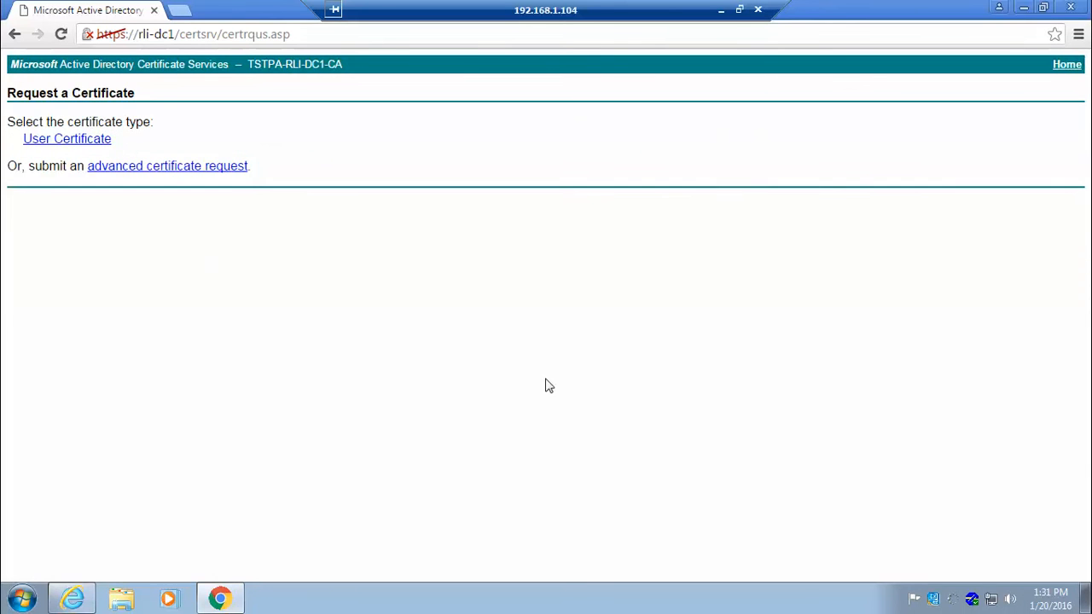
click(209, 169)
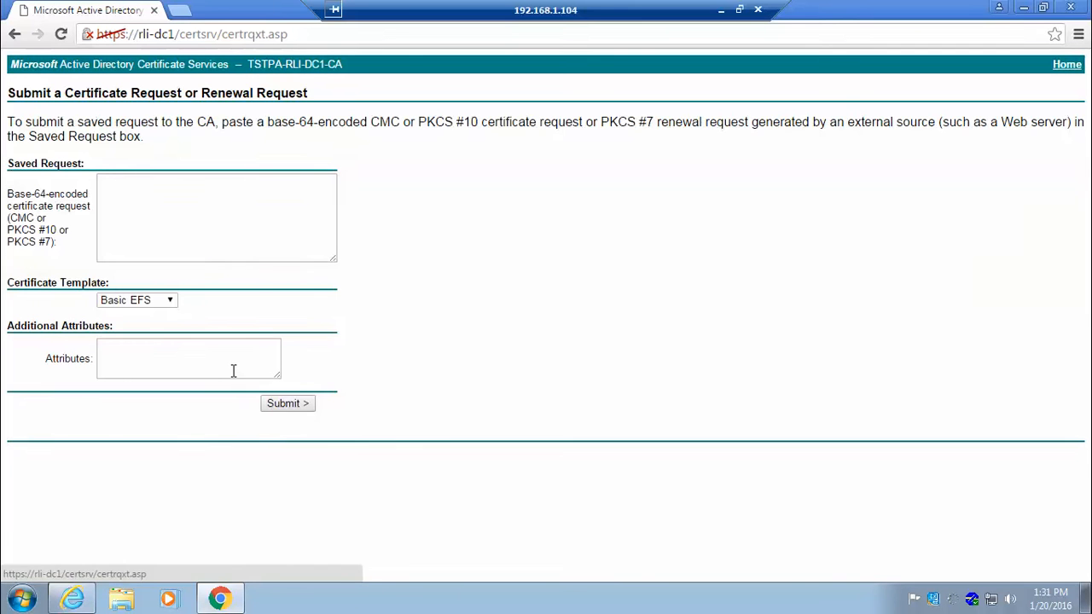
click(183, 203)
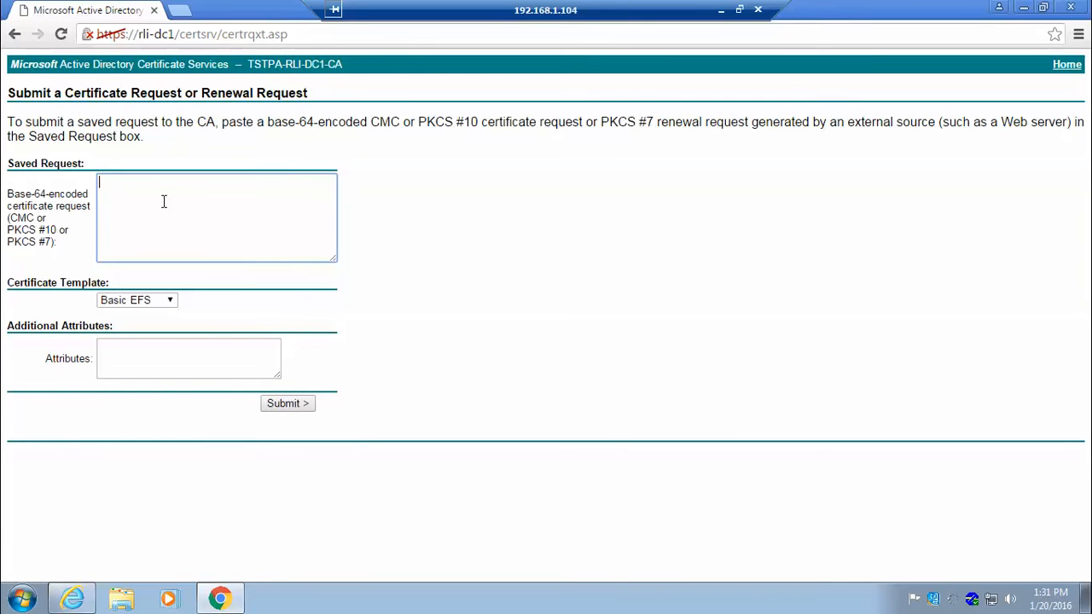
key(ctrl+v)
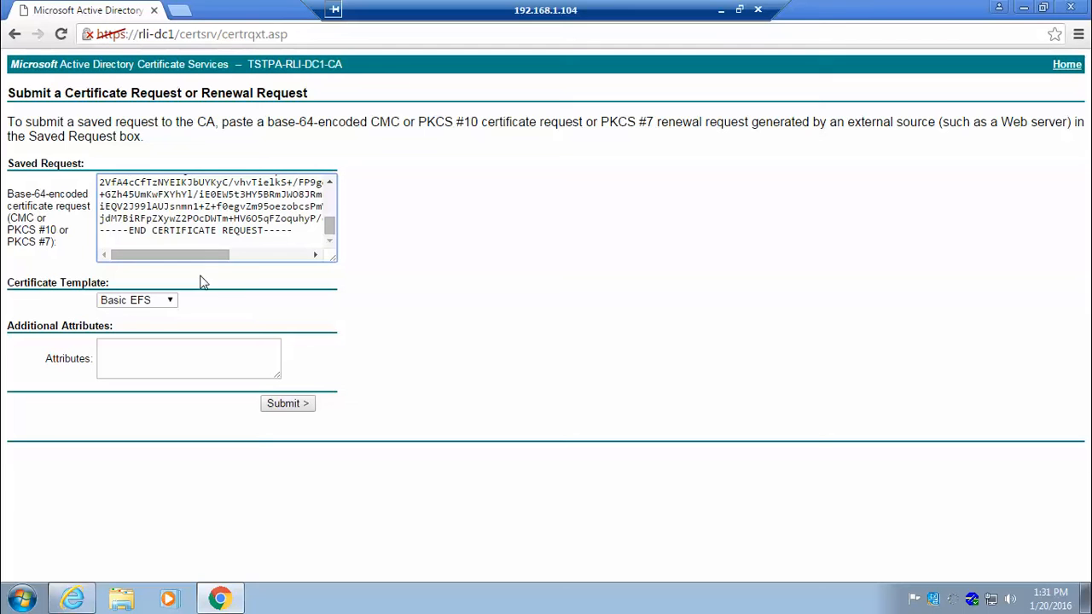
click(172, 303)
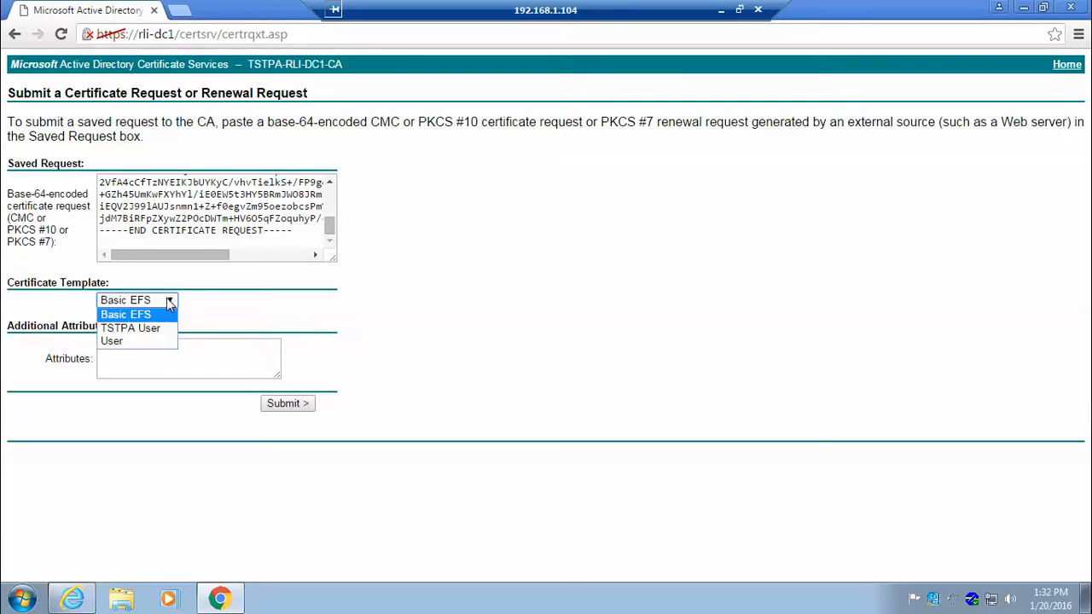
click(172, 302)
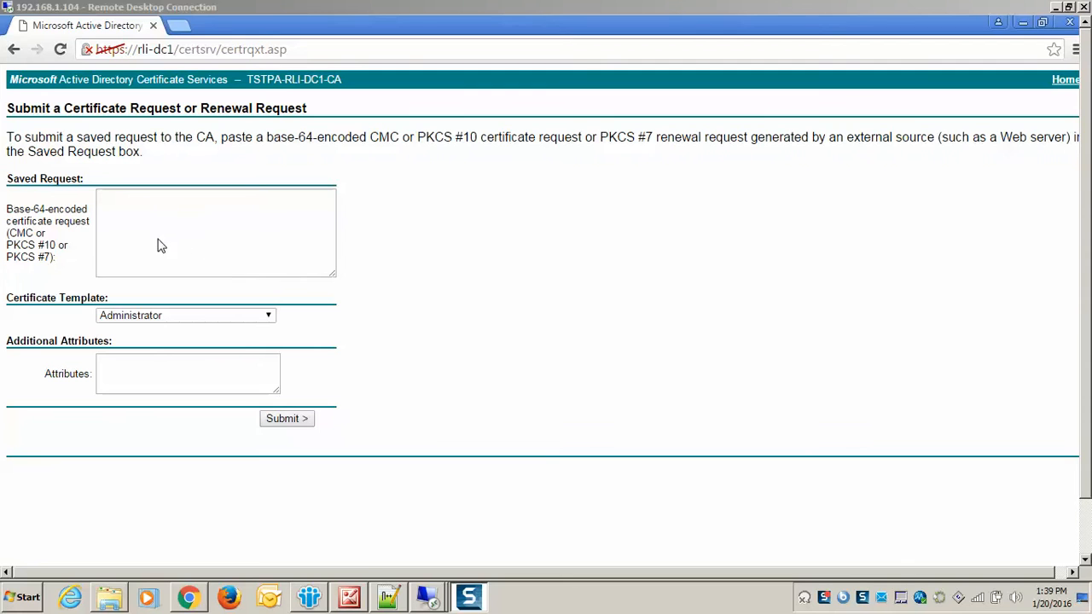
Paste the copied certificate request as the saved request and submit it with the Web Server template.
click(166, 223)
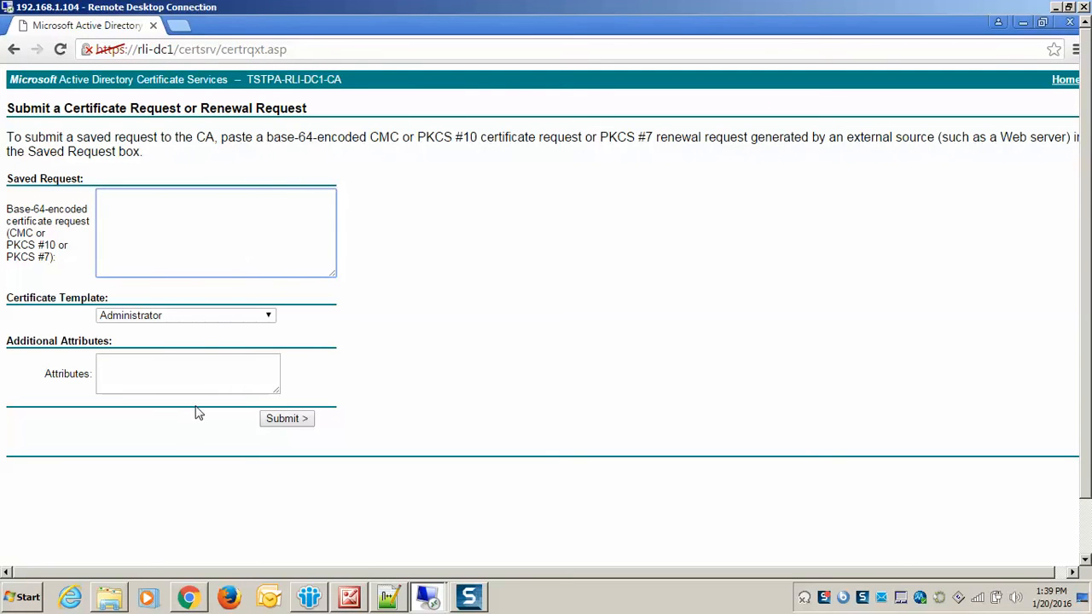
key(ctrl+v)
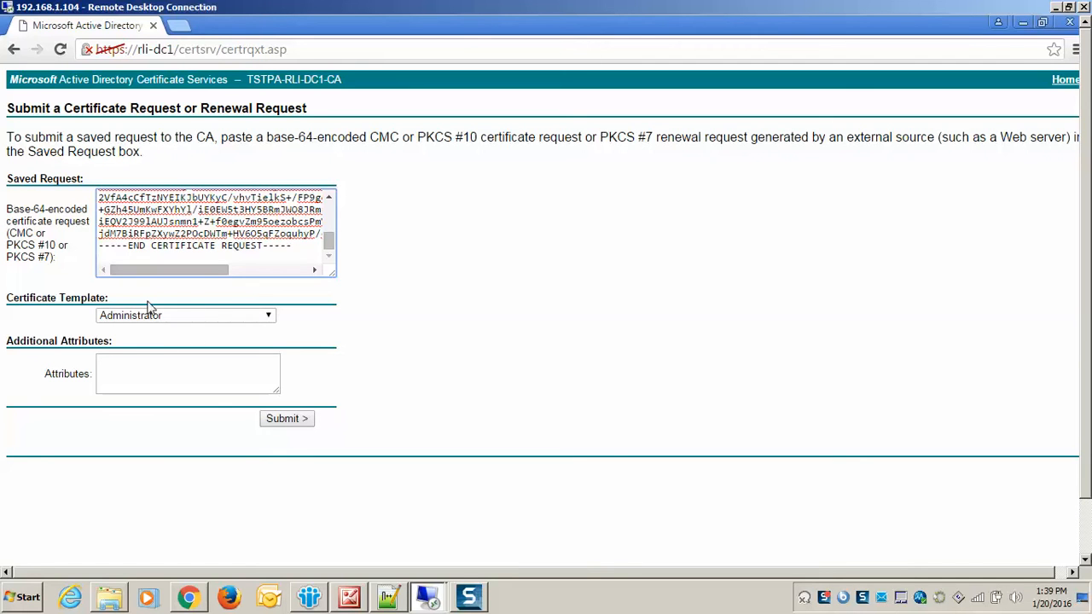
click(270, 316)
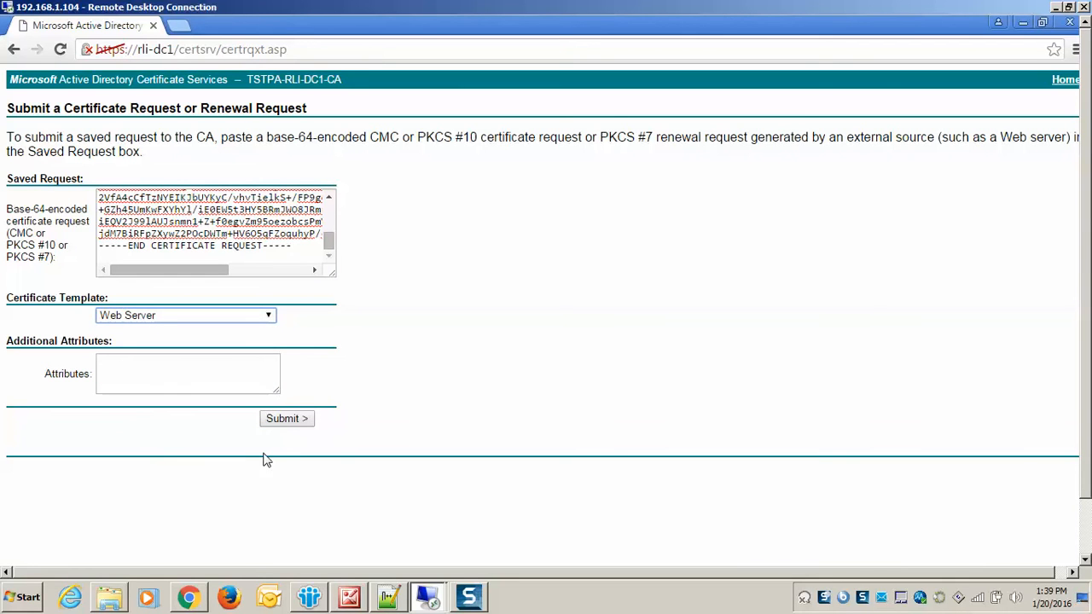
click(287, 420)
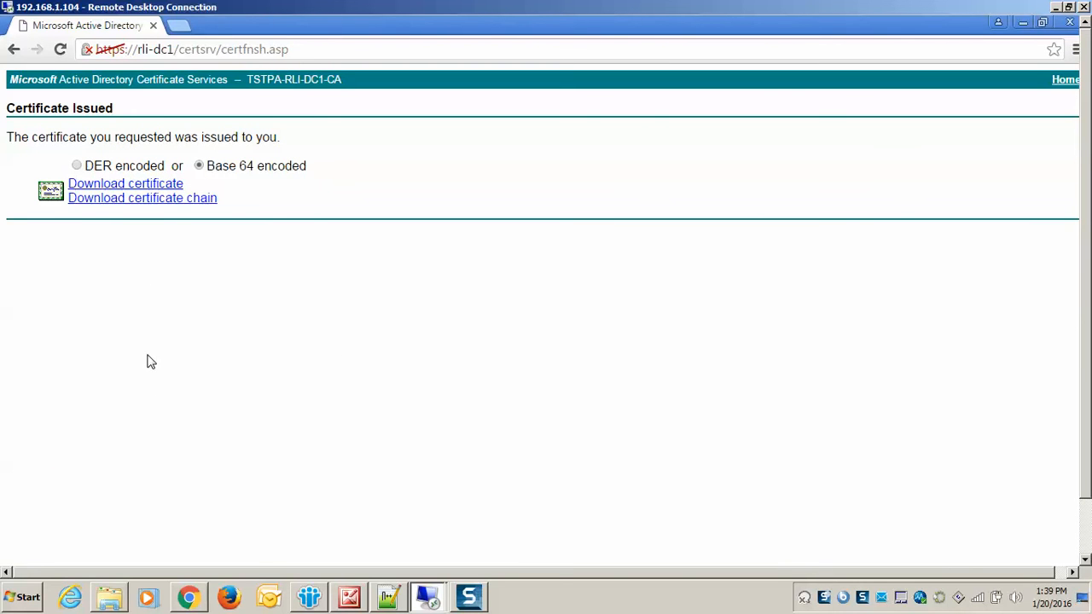
Download the issued certificate in Base 64 encoding and view the certificate information of certnew from its download folder.
click(134, 188)
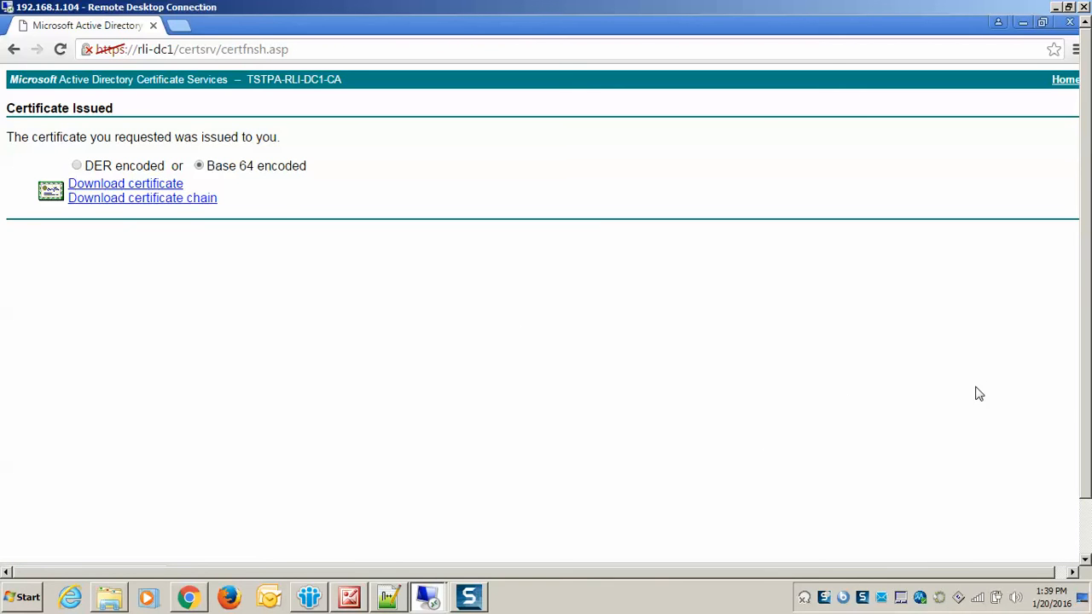
drag(1087, 413, 1086, 468)
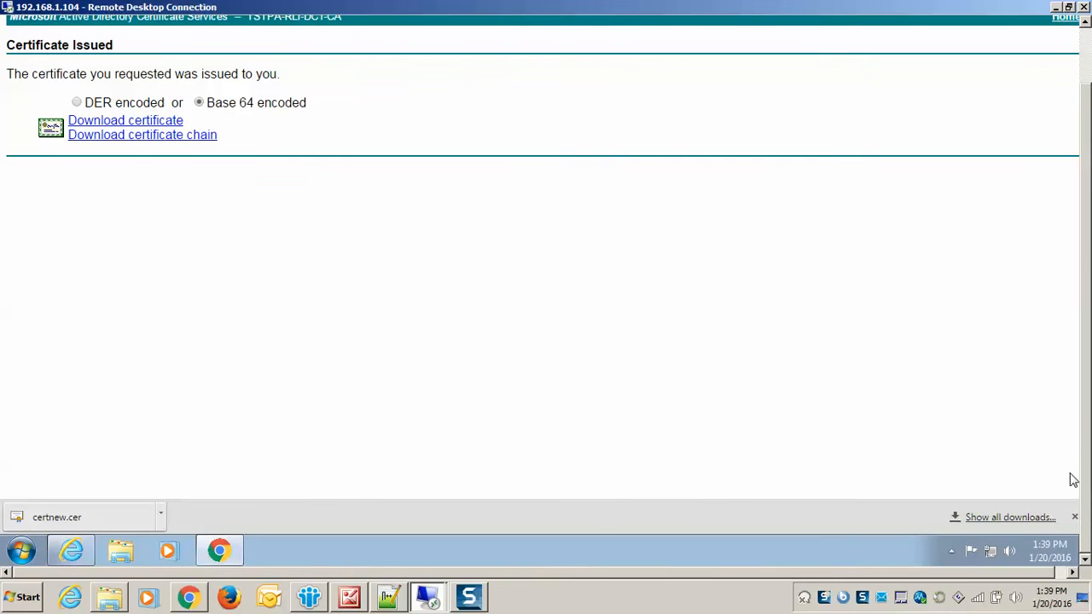
click(161, 516)
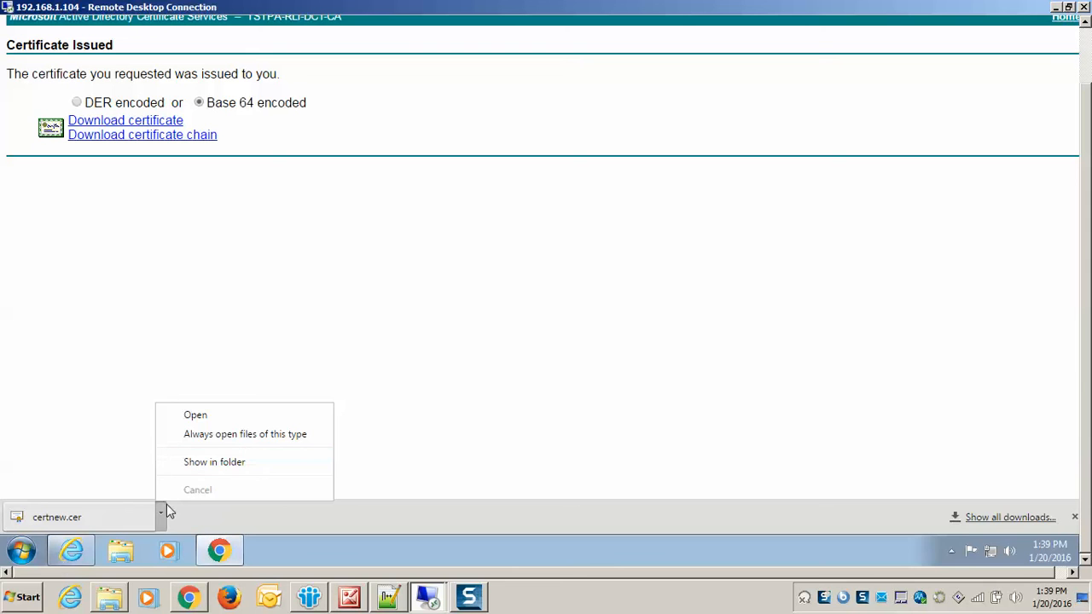
click(222, 465)
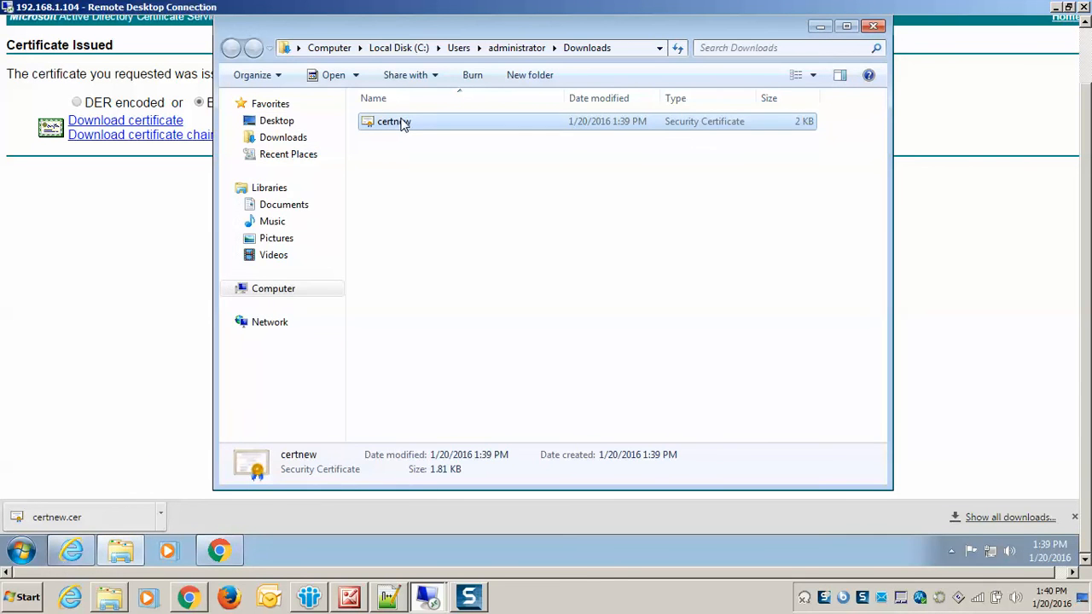
double_click(406, 124)
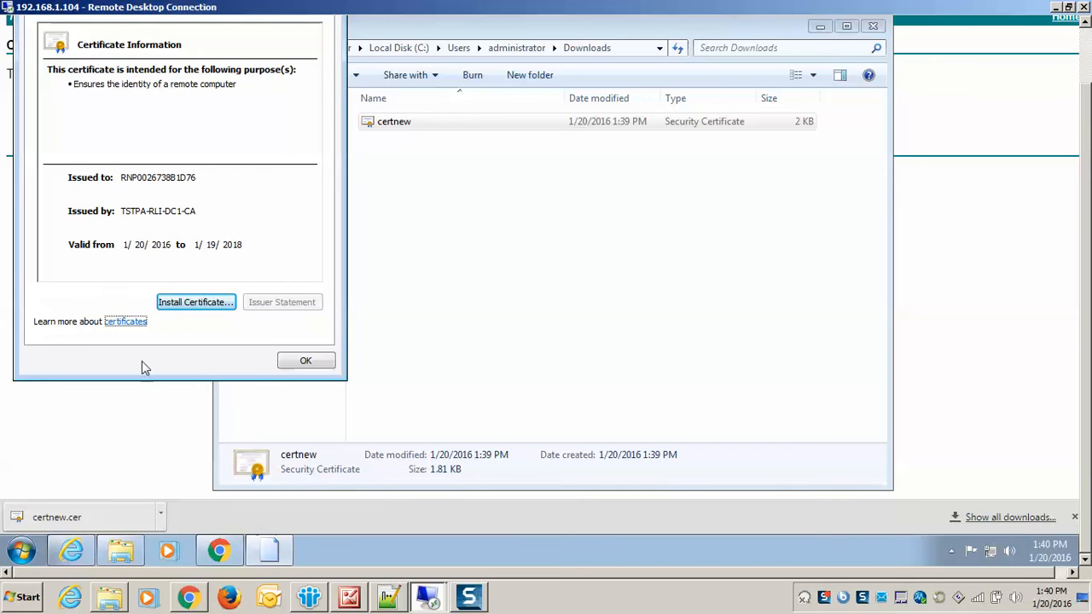
click(301, 363)
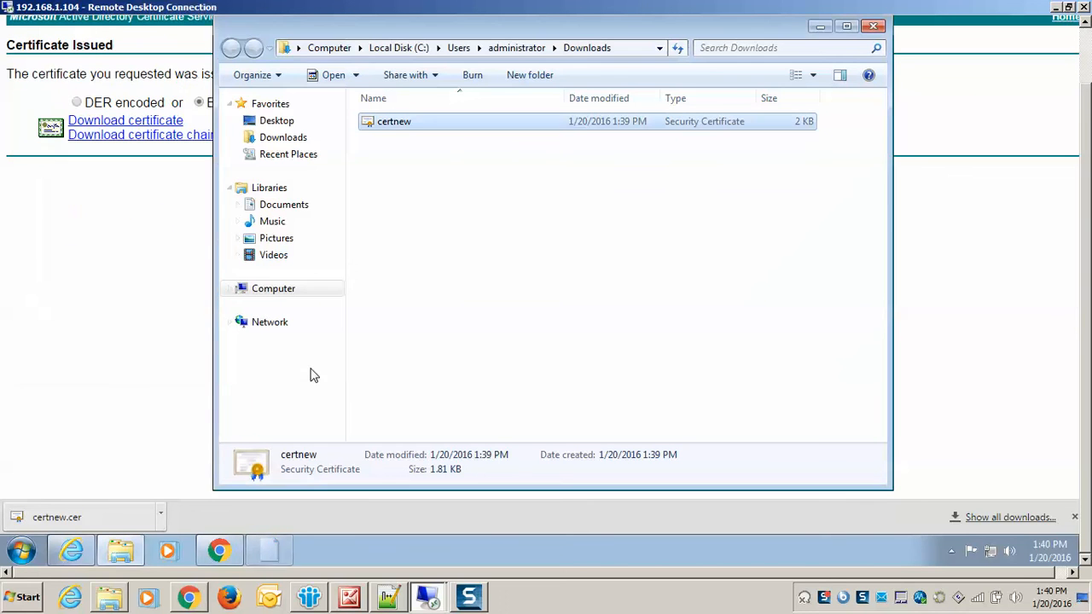
Open the certnew certificate file in Notepad++, declining the program update and cancelling the plugin updates.
right_click(393, 125)
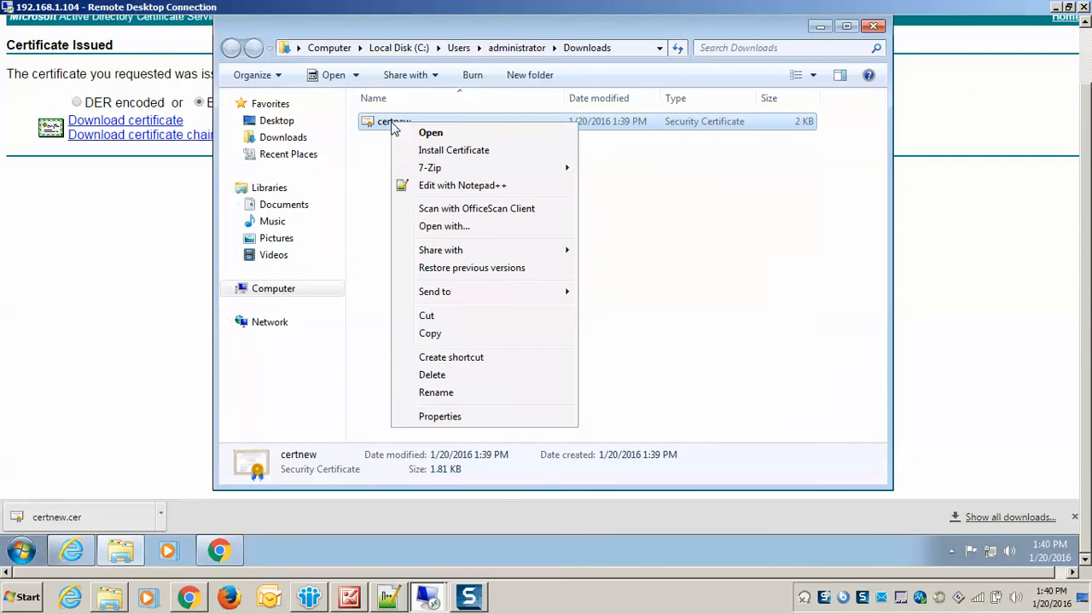
click(466, 186)
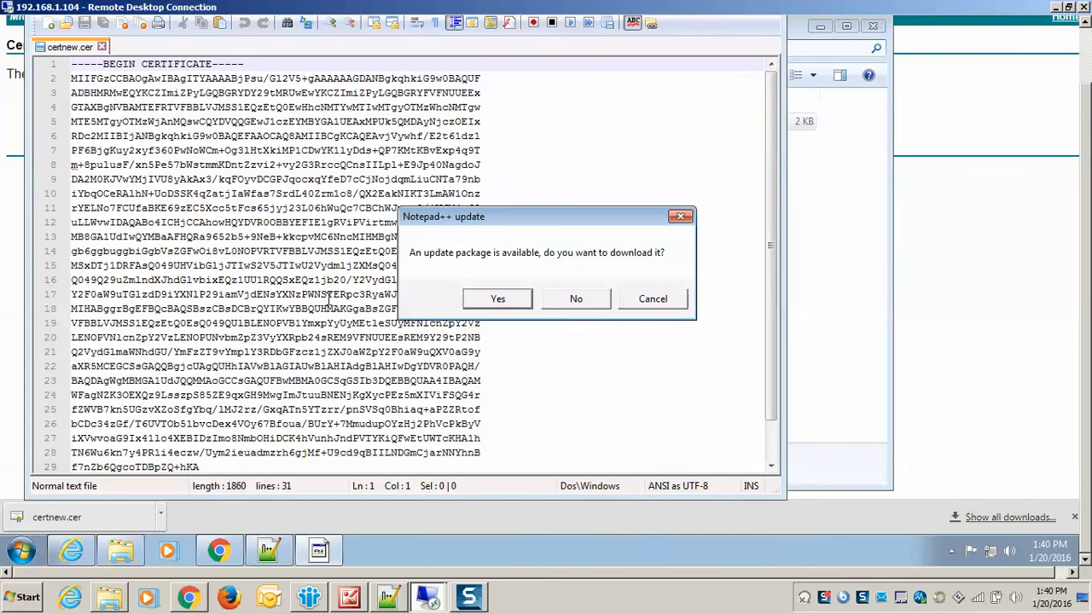
click(597, 305)
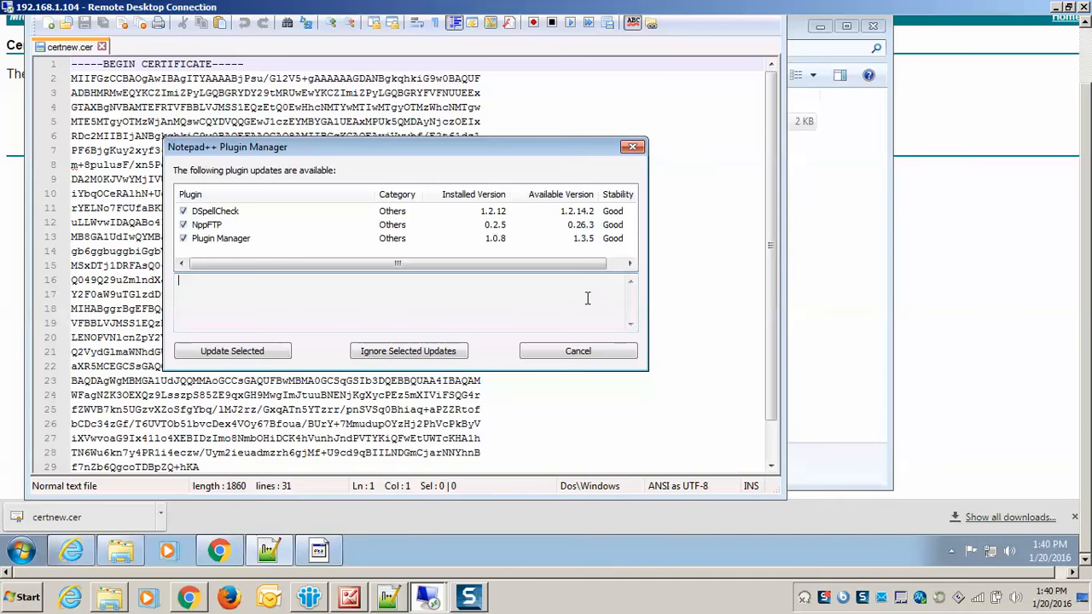
click(588, 358)
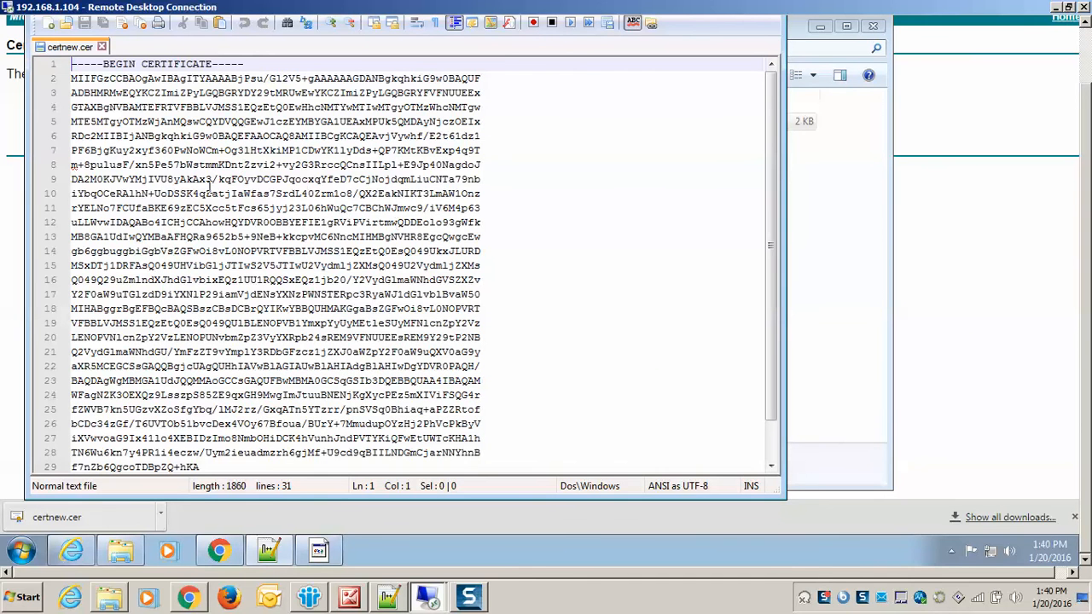
Copy the entire certnew.cer certificate text and close Notepad++, declining the update package.
click(196, 237)
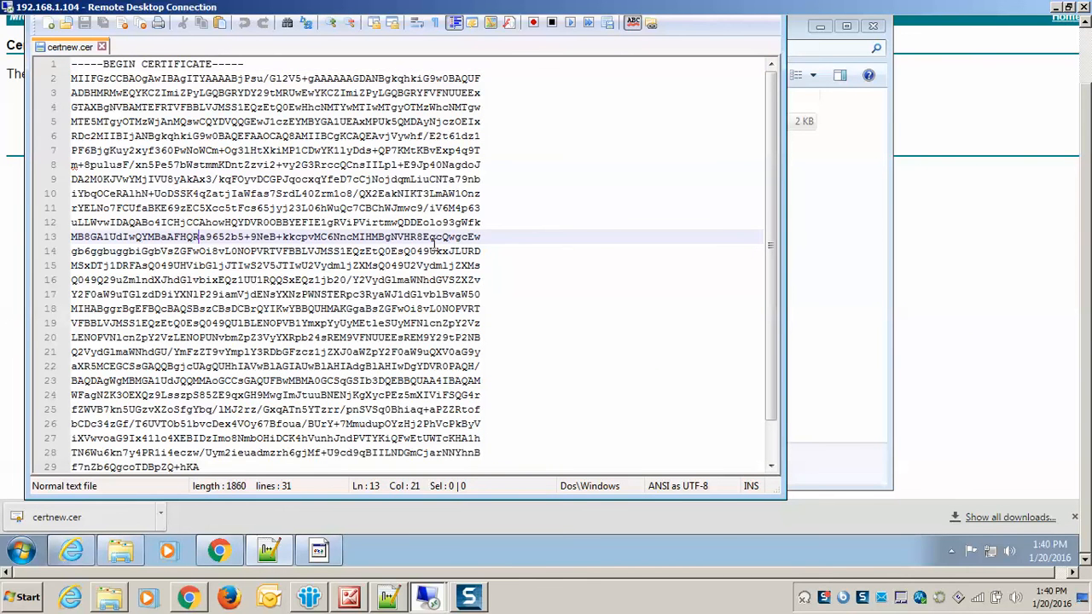
key(ctrl+a)
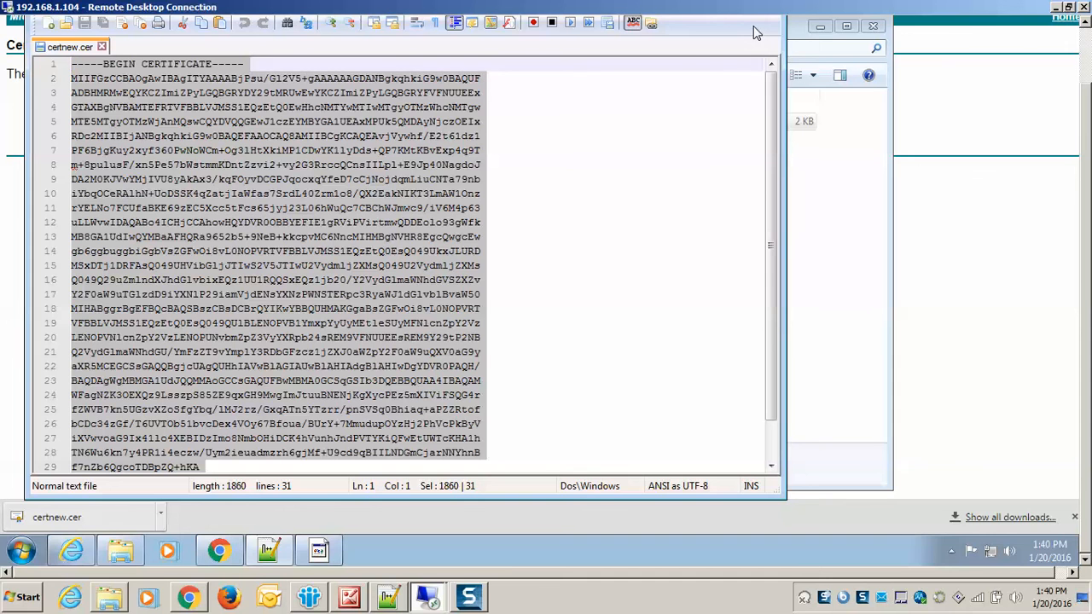
drag(1086, 174, 1084, 101)
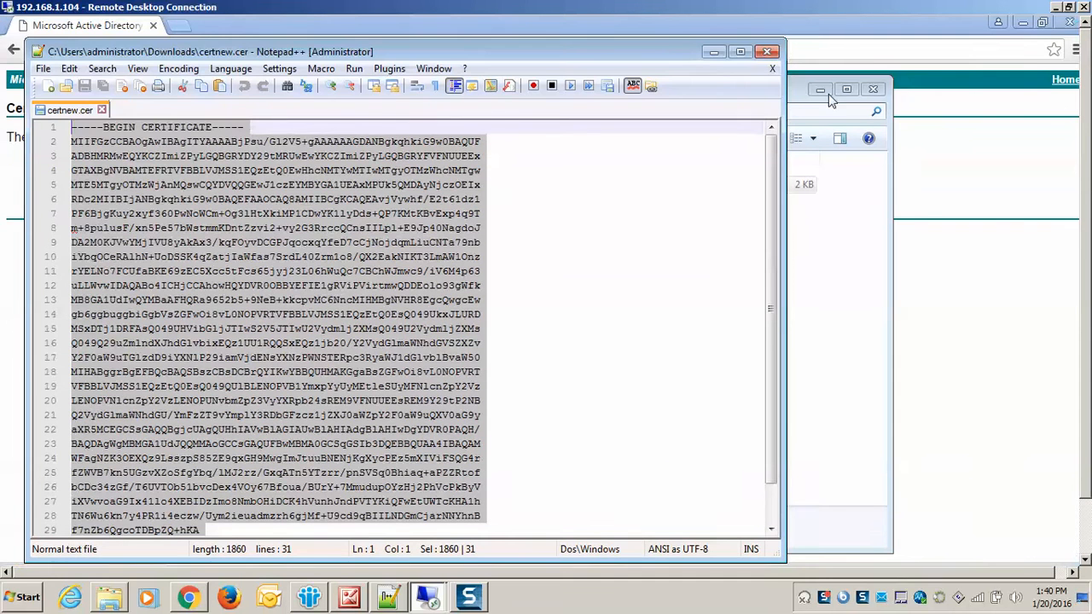
click(767, 51)
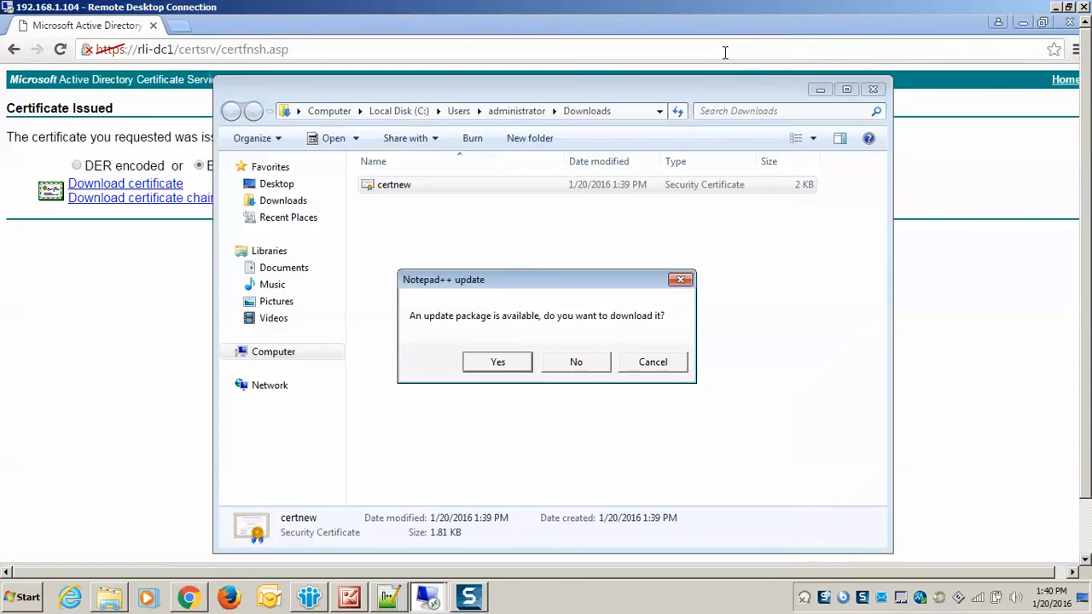
click(604, 362)
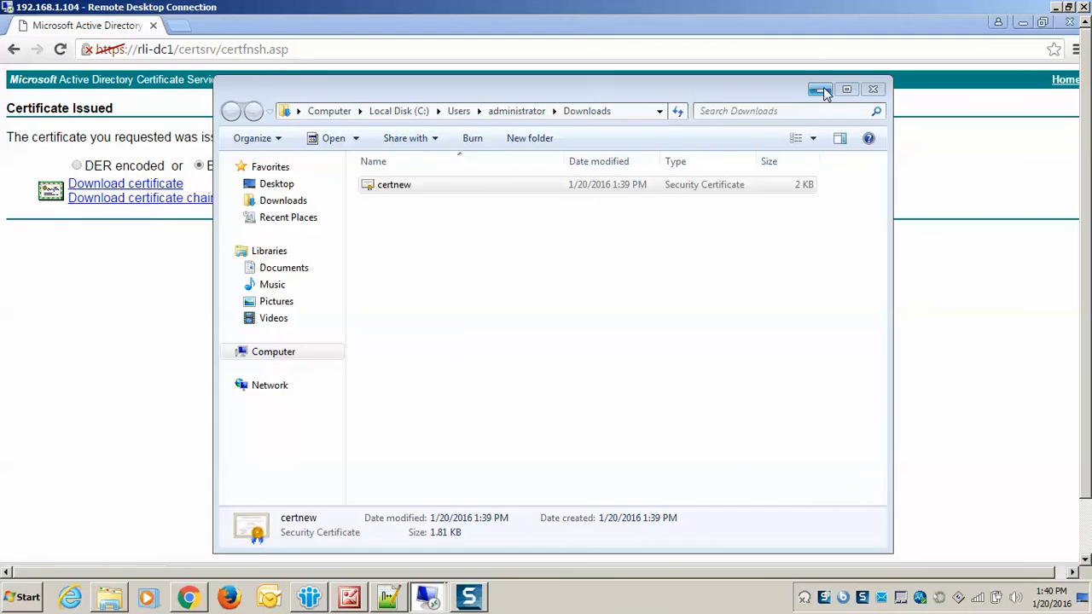
Clear the Downloads window away, restore Chrome to a smaller size and bring the Ricoh Device Certificate page to the front.
click(822, 91)
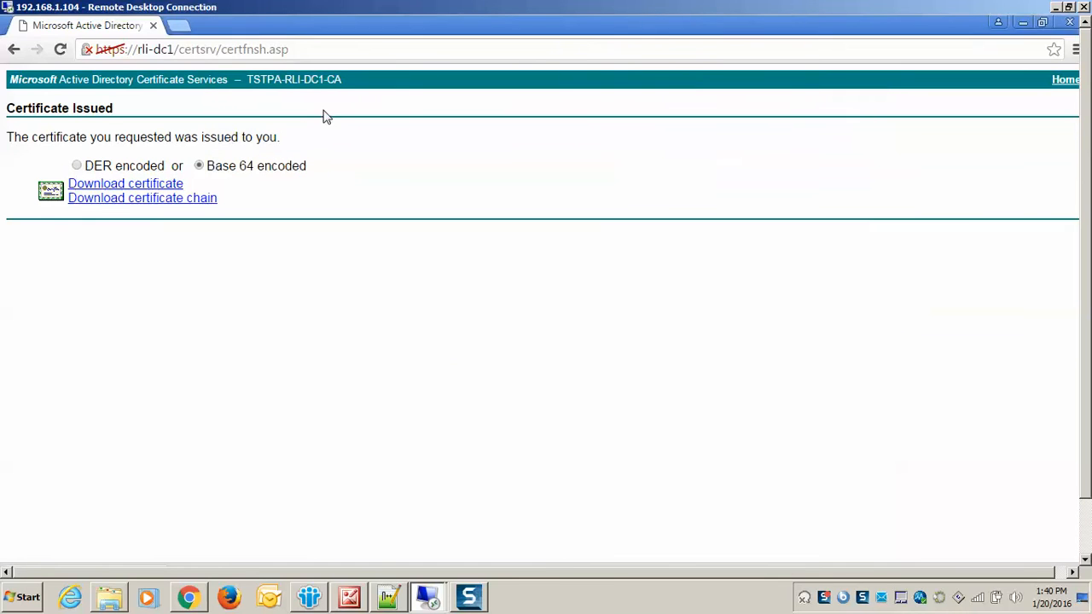
click(1042, 22)
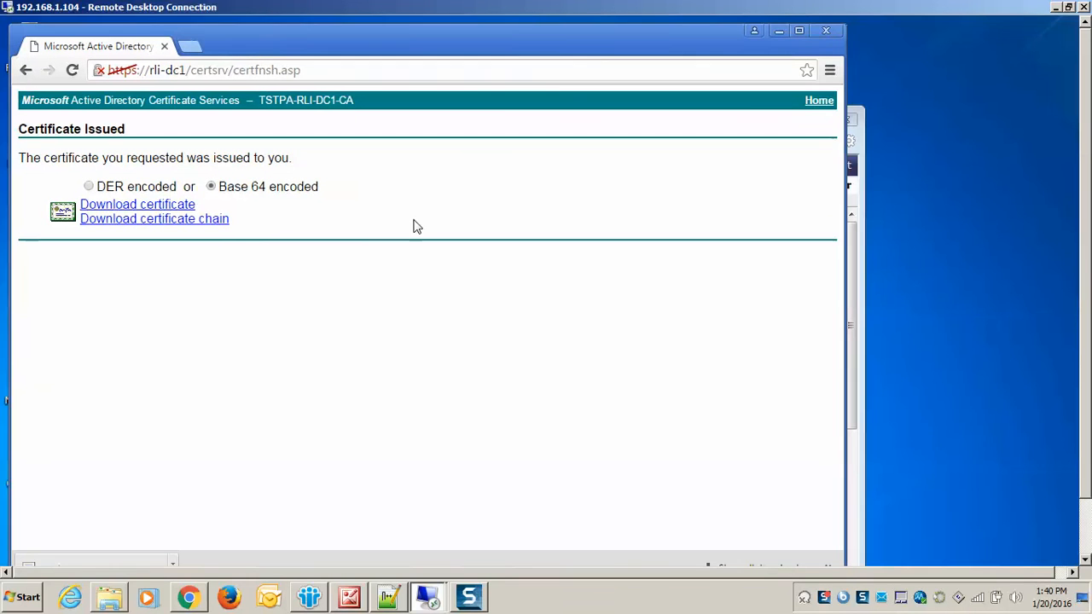
click(856, 135)
drag(575, 115, 606, 48)
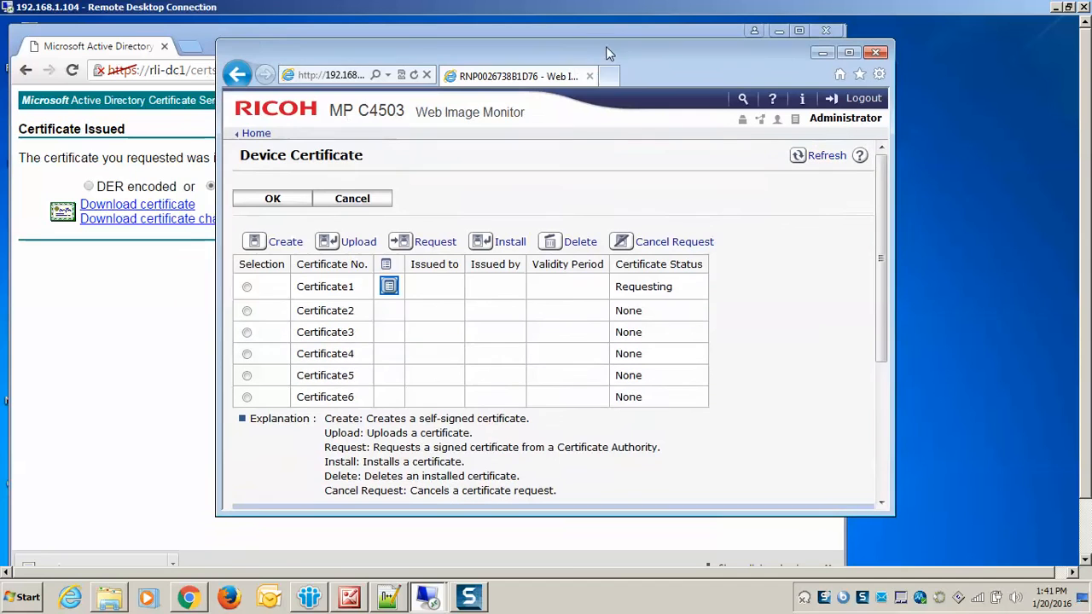
Install the copied certificate text as the device certificate for Certificate1 and apply it.
click(246, 287)
click(501, 241)
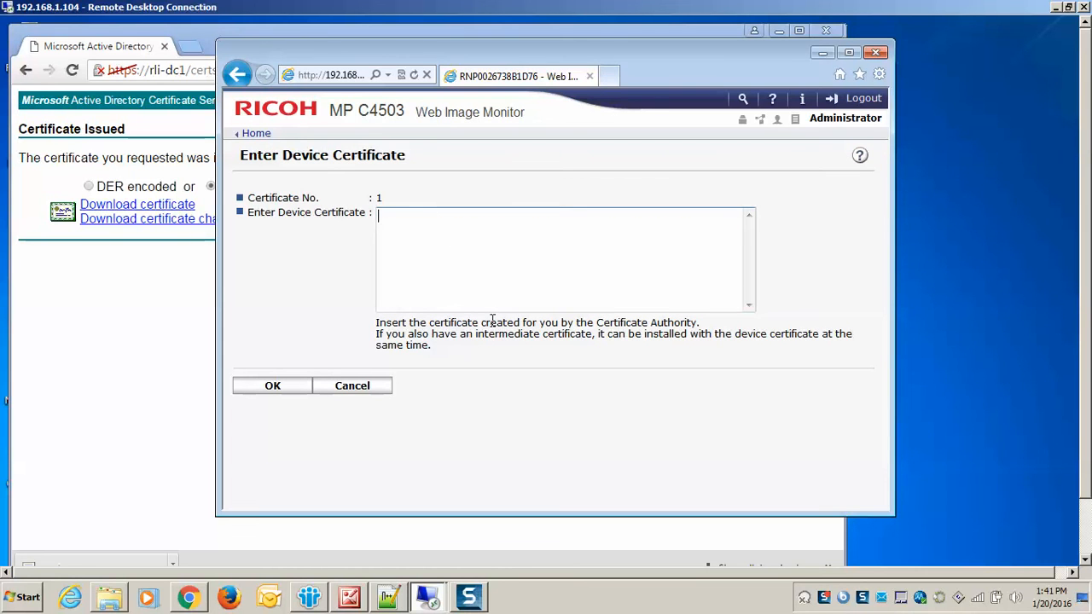
key(ctrl+v)
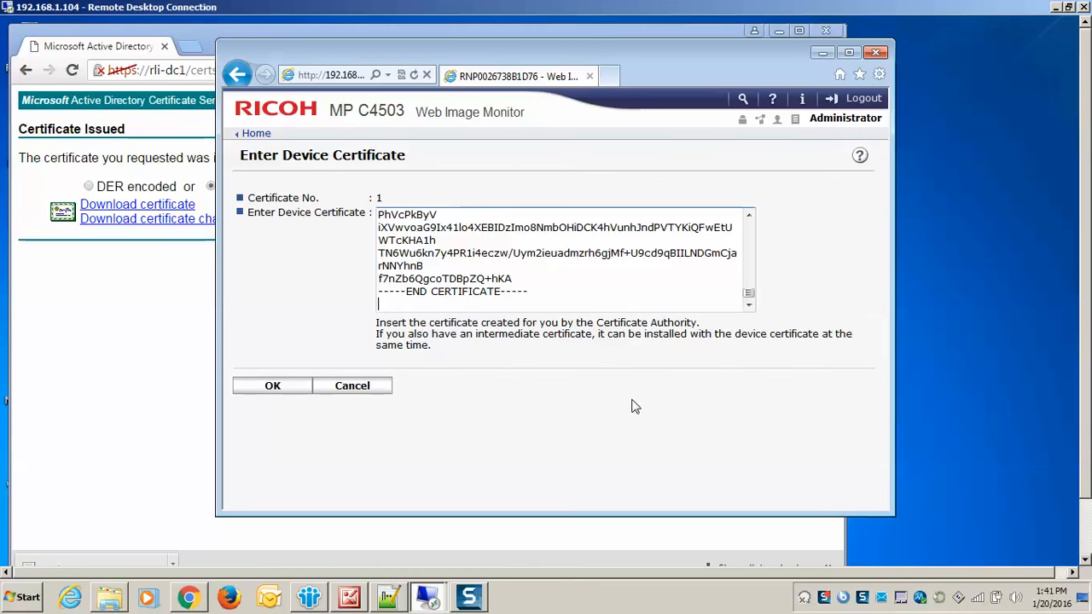
click(272, 386)
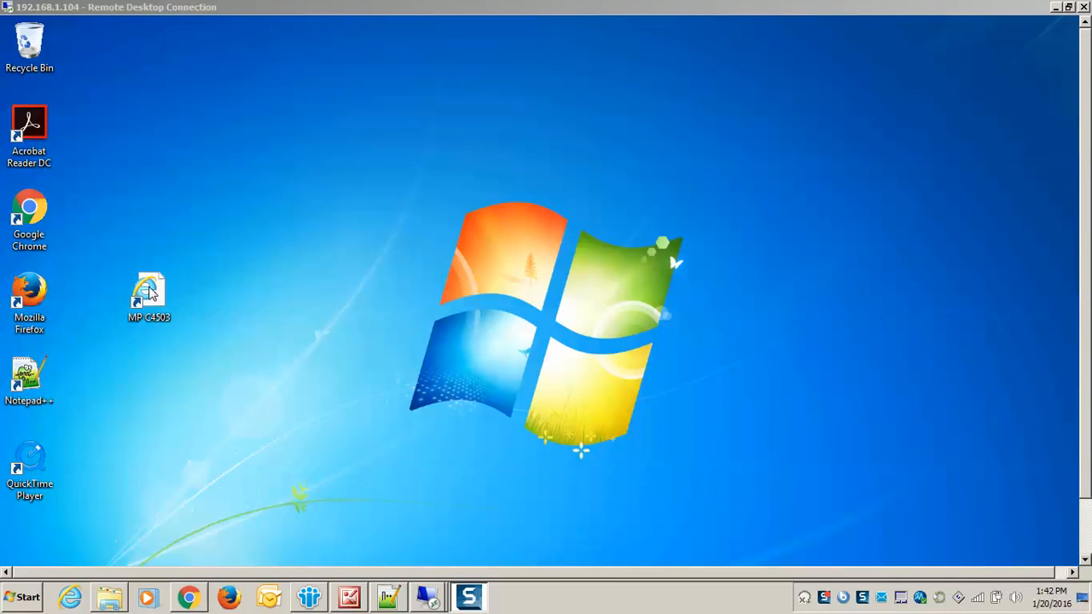
Open the MP C4503 desktop shortcut in a maximized window to check the printer's HTTPS page, and close the browser.
double_click(149, 293)
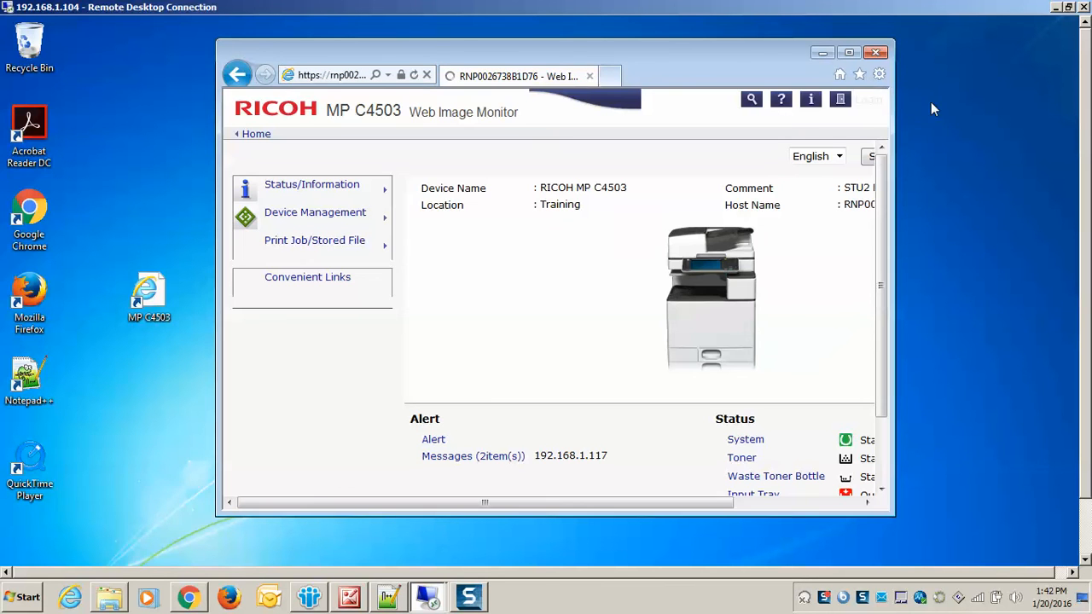
click(850, 52)
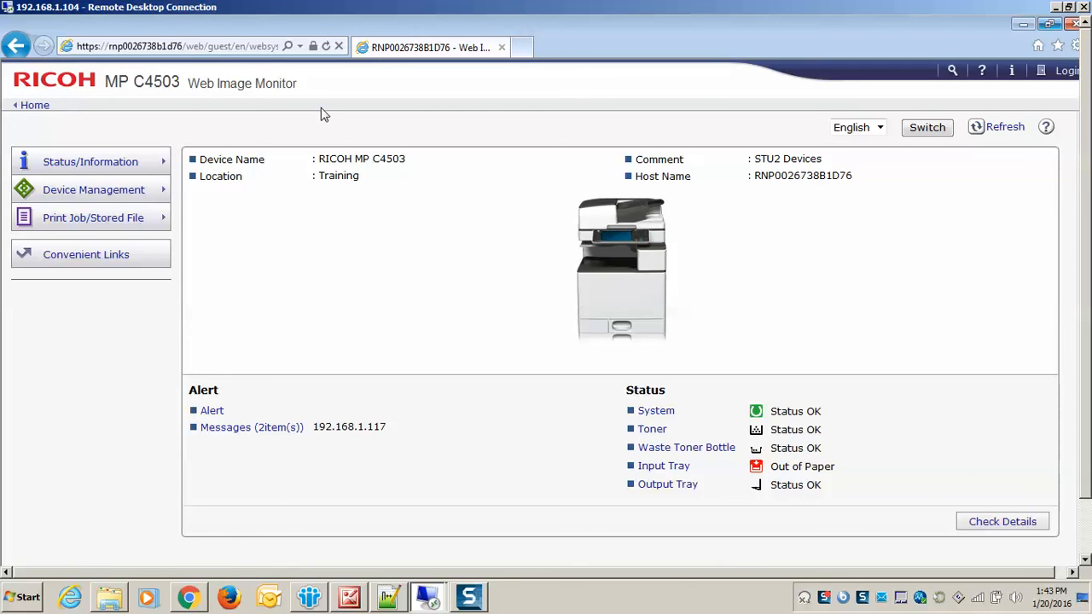
click(1072, 24)
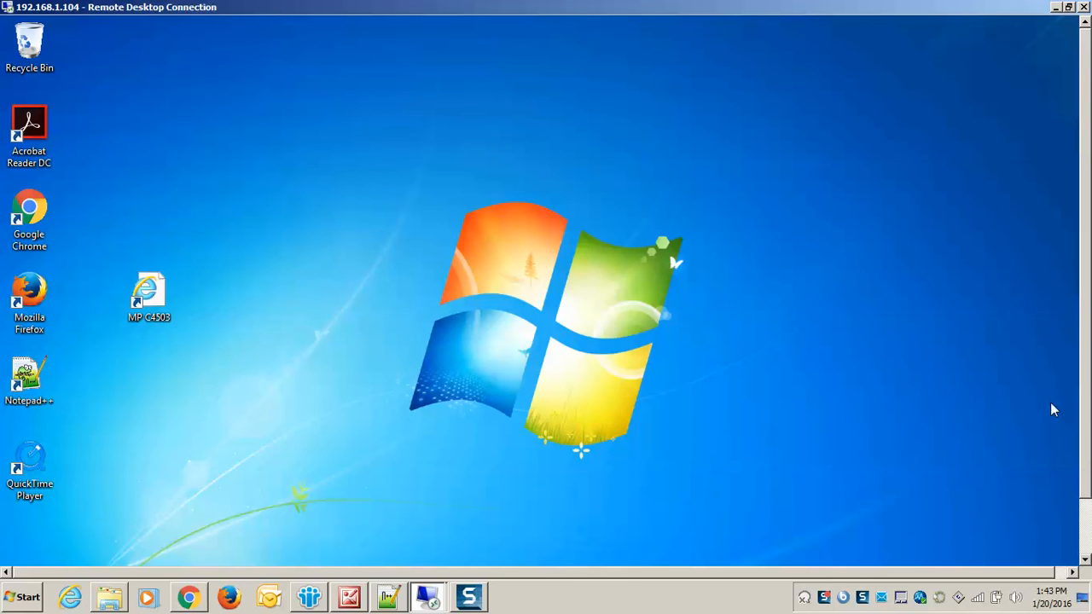
Open a new Internet Explorer window in the remote session and maximize it.
drag(1086, 416, 1088, 501)
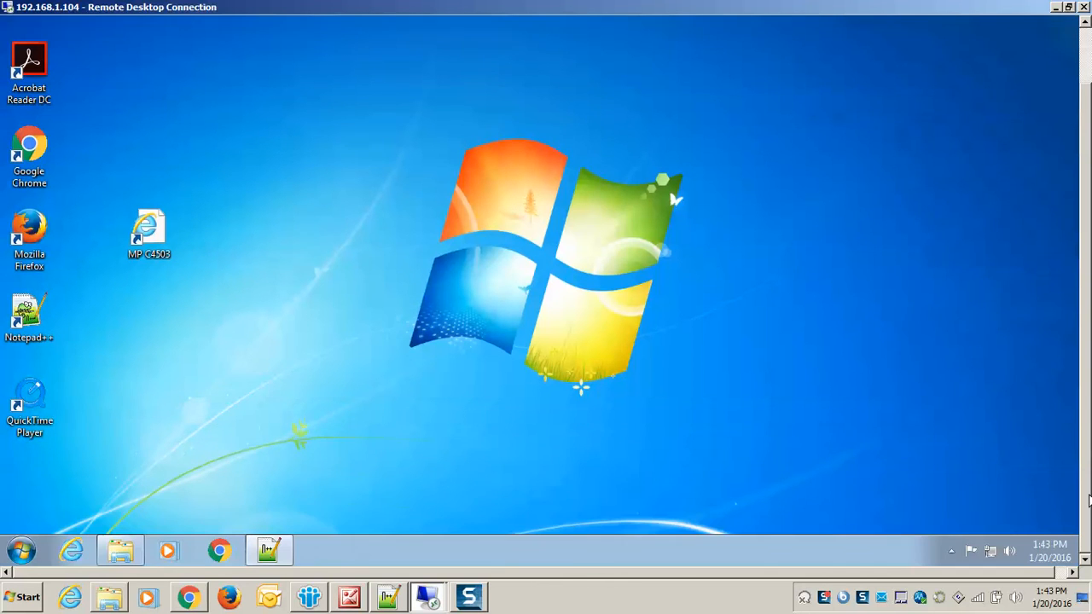
click(71, 550)
drag(1085, 298, 1090, 211)
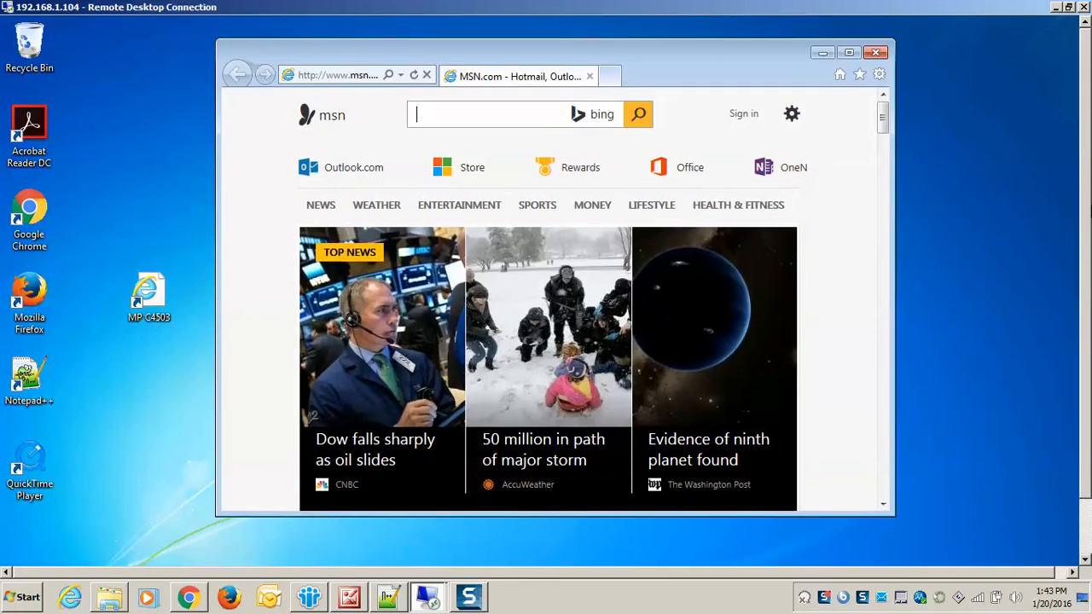
click(850, 54)
Go to the printer's address 192.168.1.117 and continue to the website despite the security certificate warning.
click(231, 45)
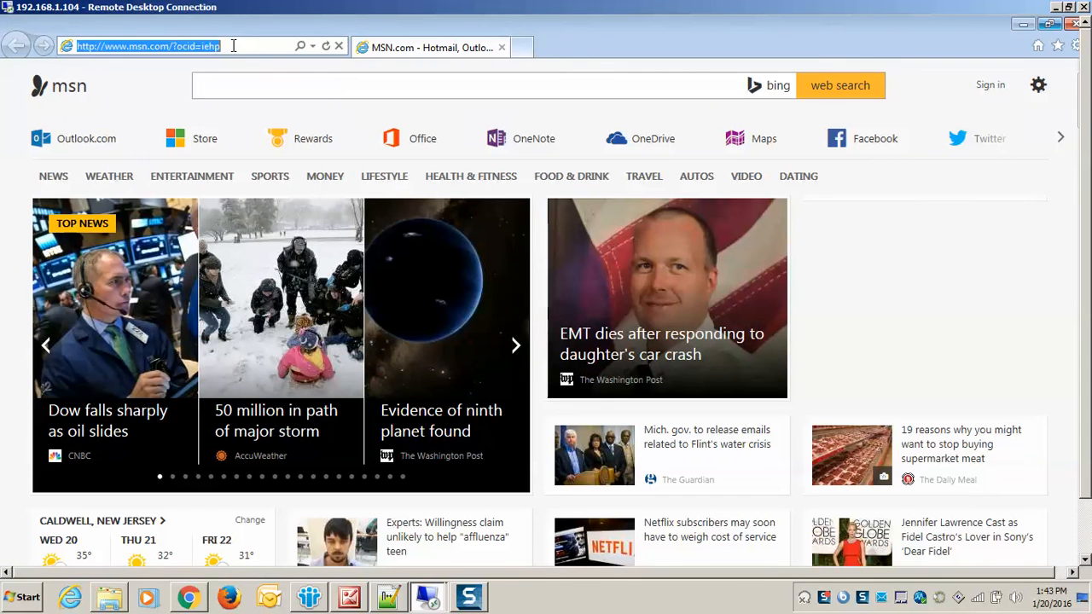
text(192.)
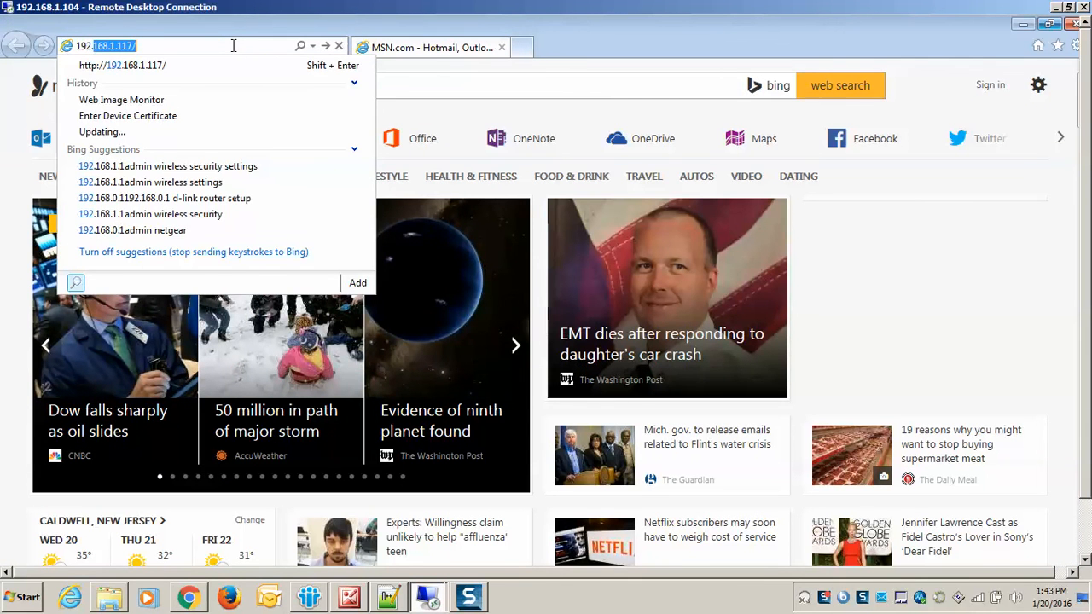
text(168.)
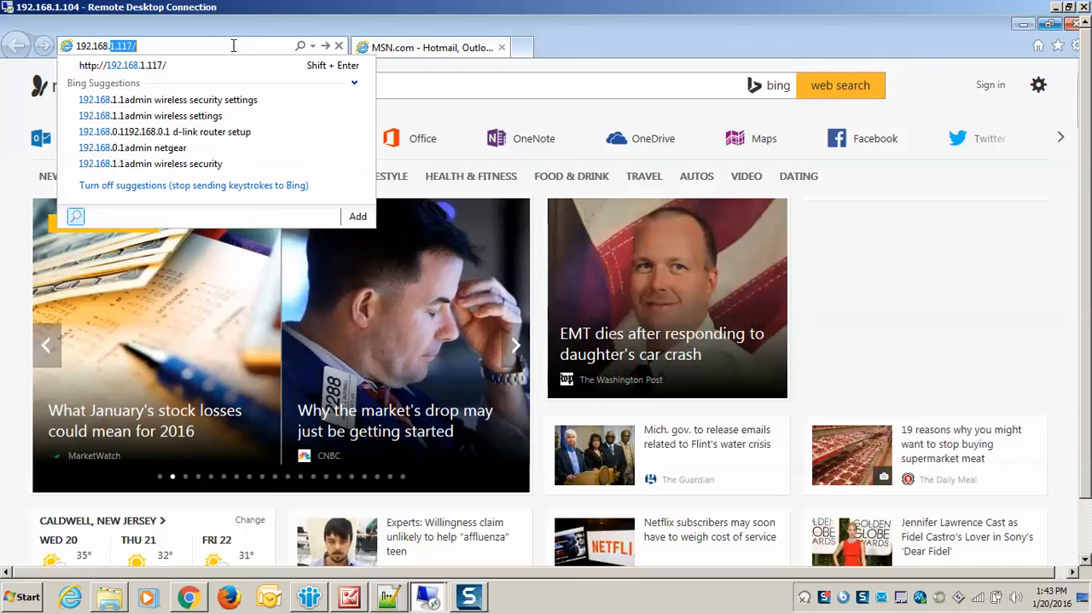
text(1.)
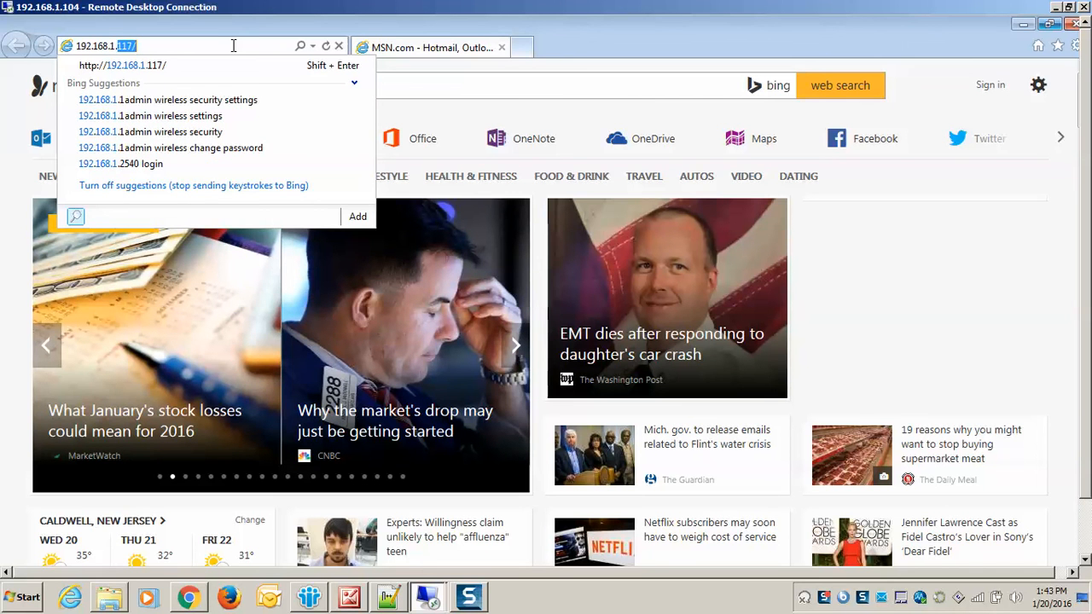
text(11)
key(Return)
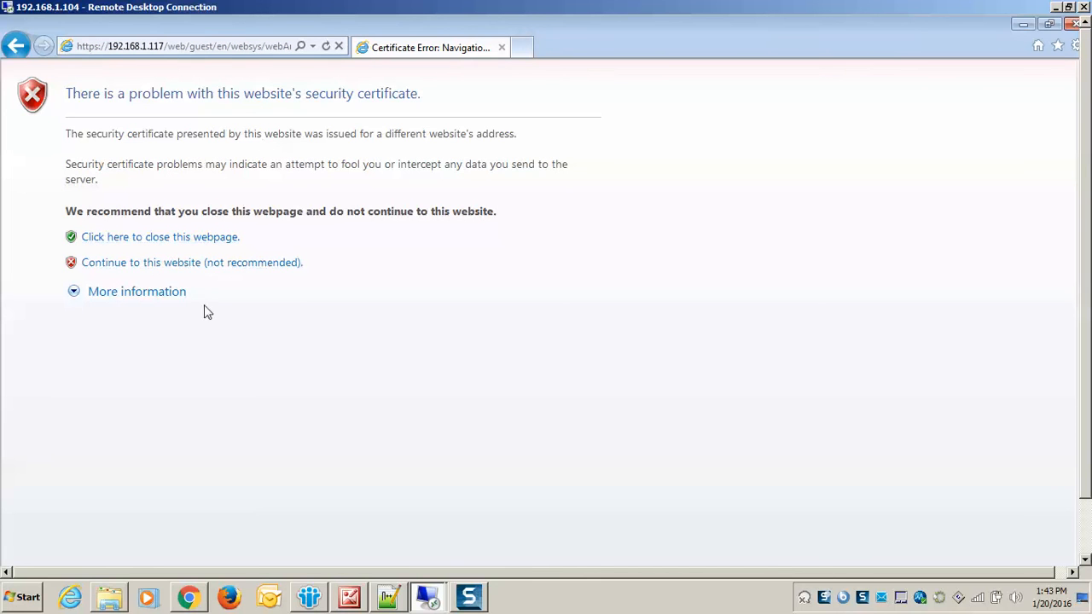
click(214, 262)
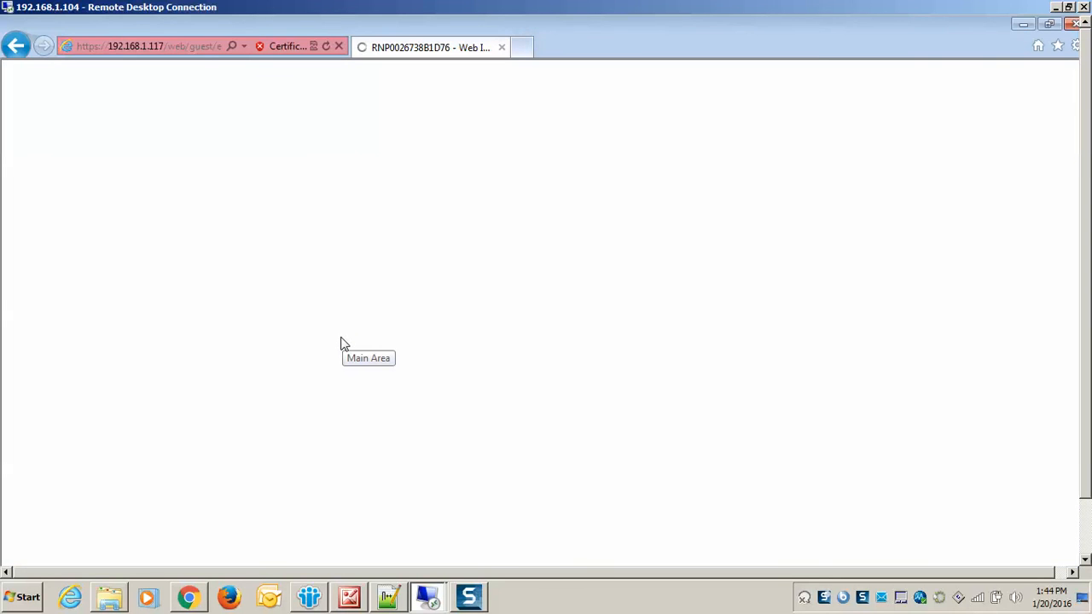
View the printer's certificate from the browser's certificate error and start installing it.
click(273, 48)
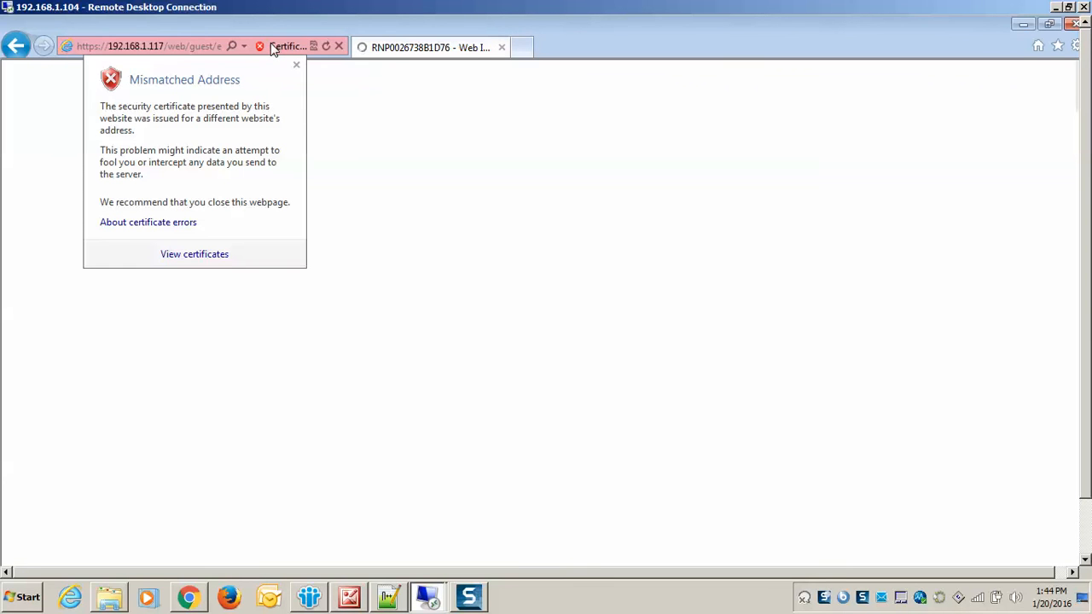
click(210, 255)
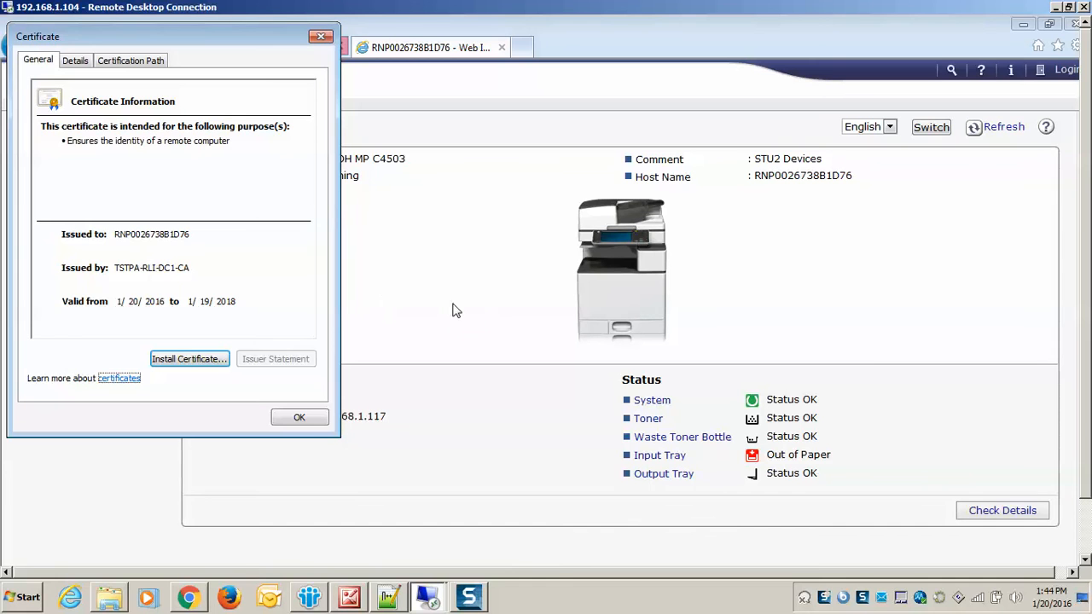
click(190, 359)
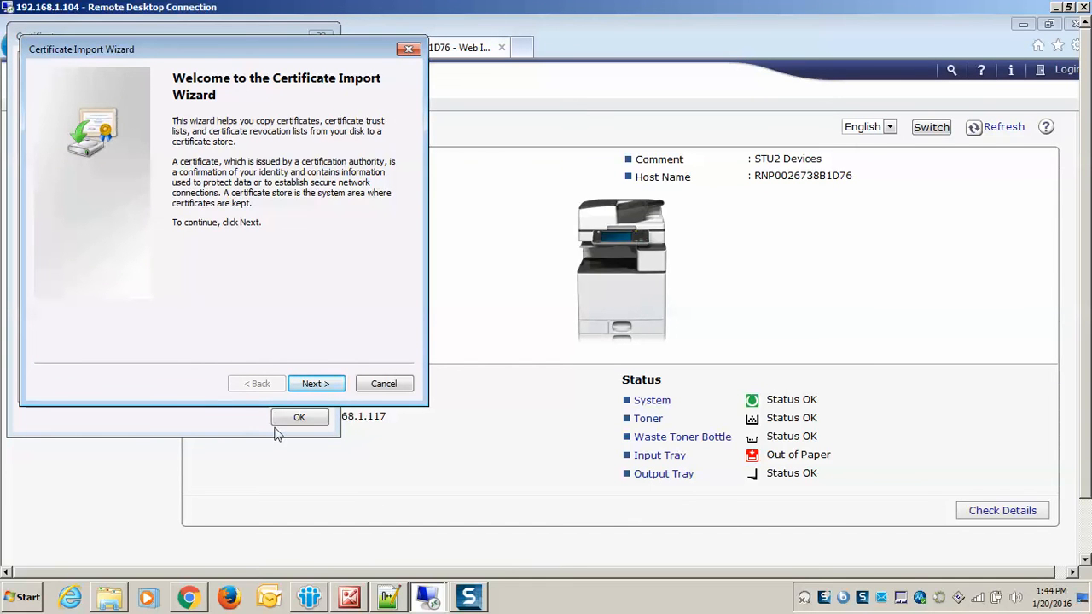
Choose to place the imported certificate in the Trusted Root Certification Authorities store.
click(315, 384)
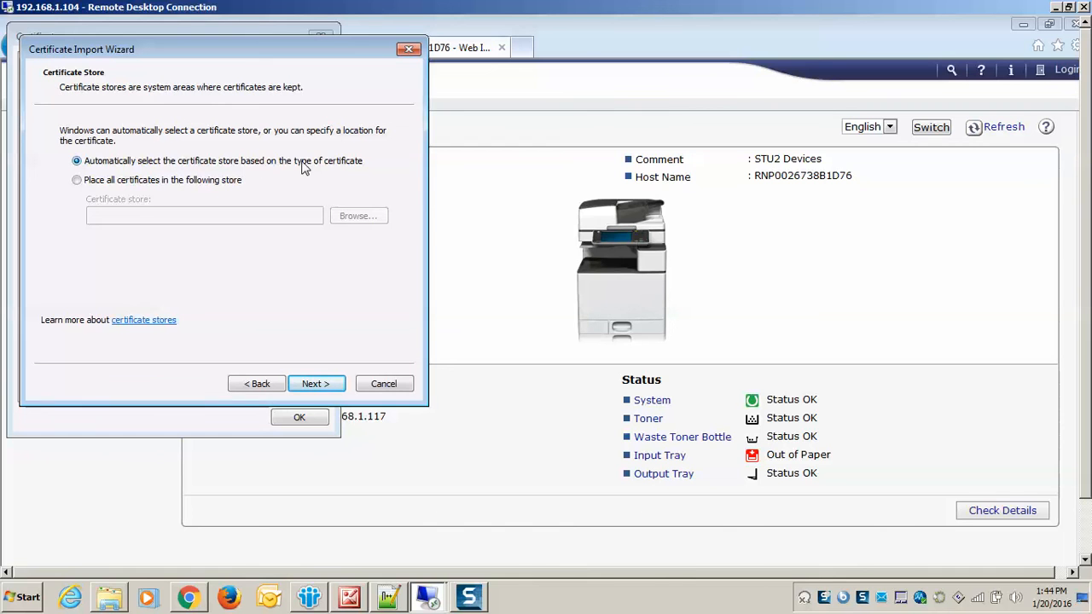
click(145, 180)
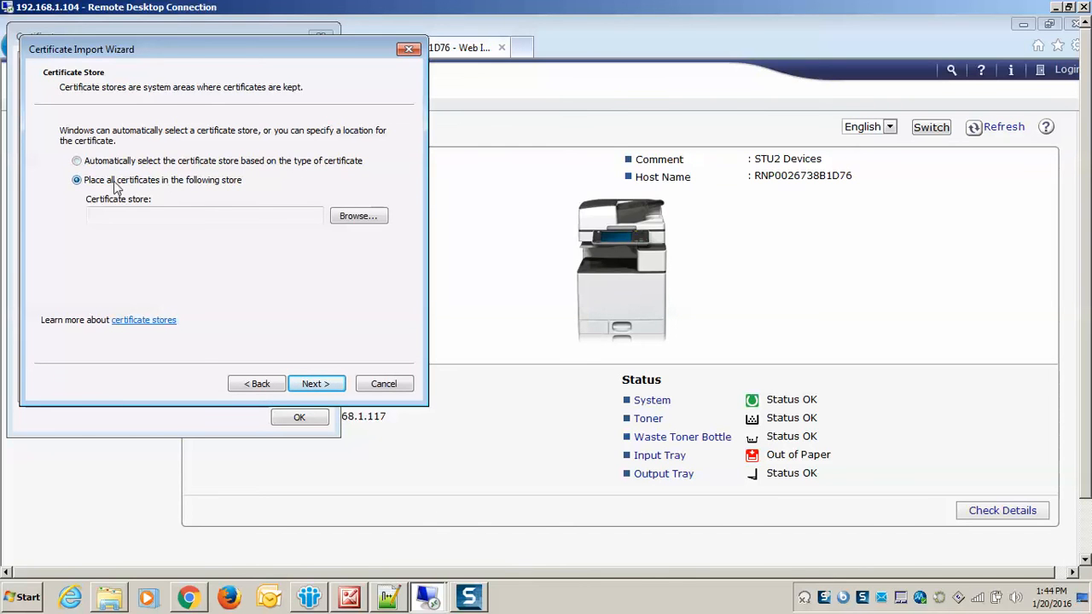
click(370, 219)
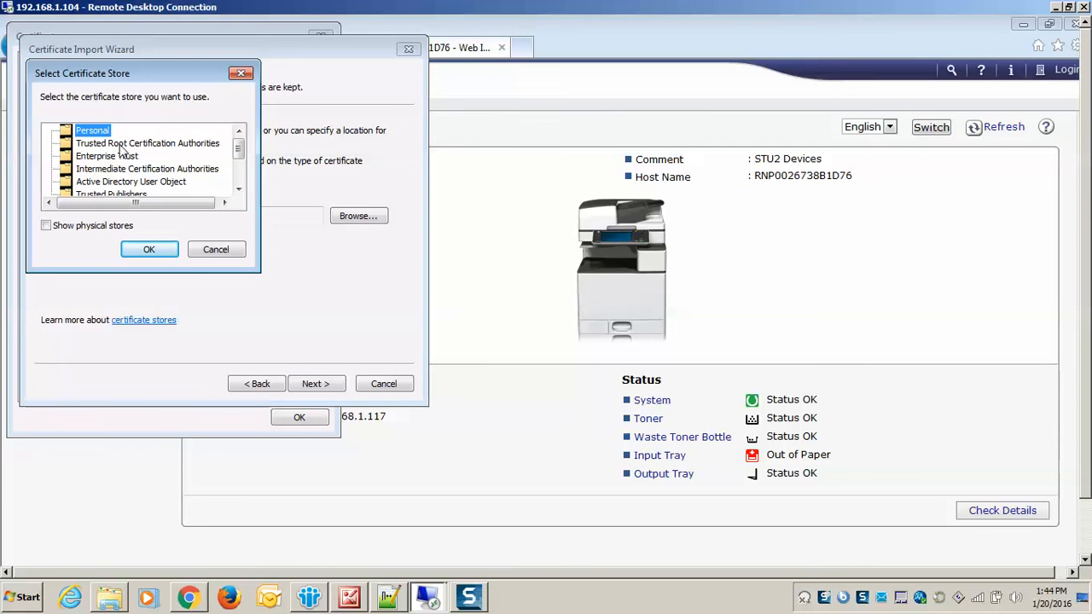
click(121, 144)
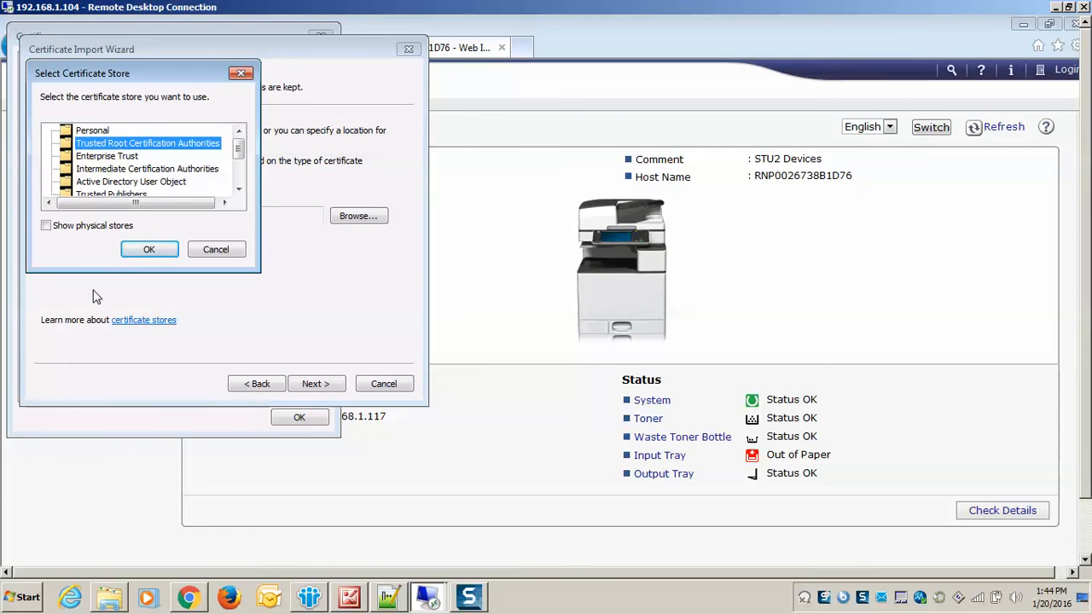
click(147, 249)
click(316, 384)
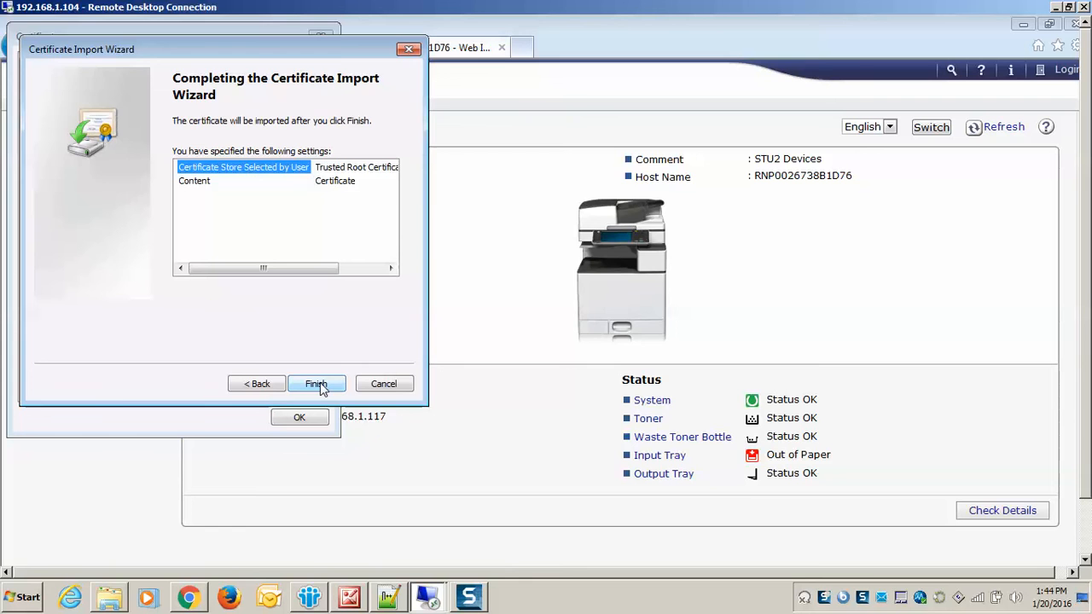
Finish the certificate import, accept the security warning and close the certificate window.
click(316, 384)
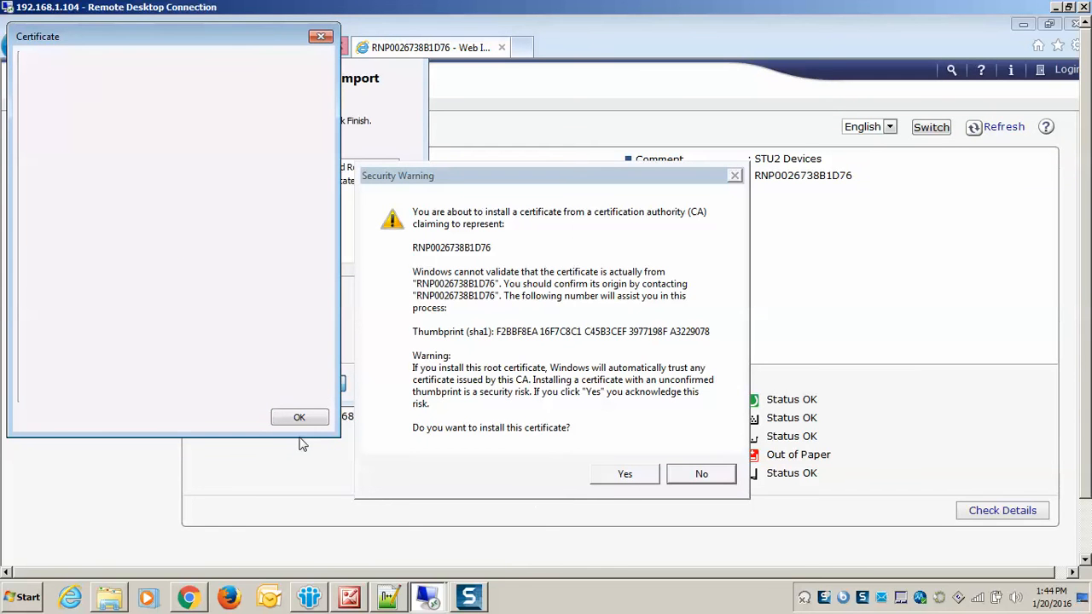
click(635, 476)
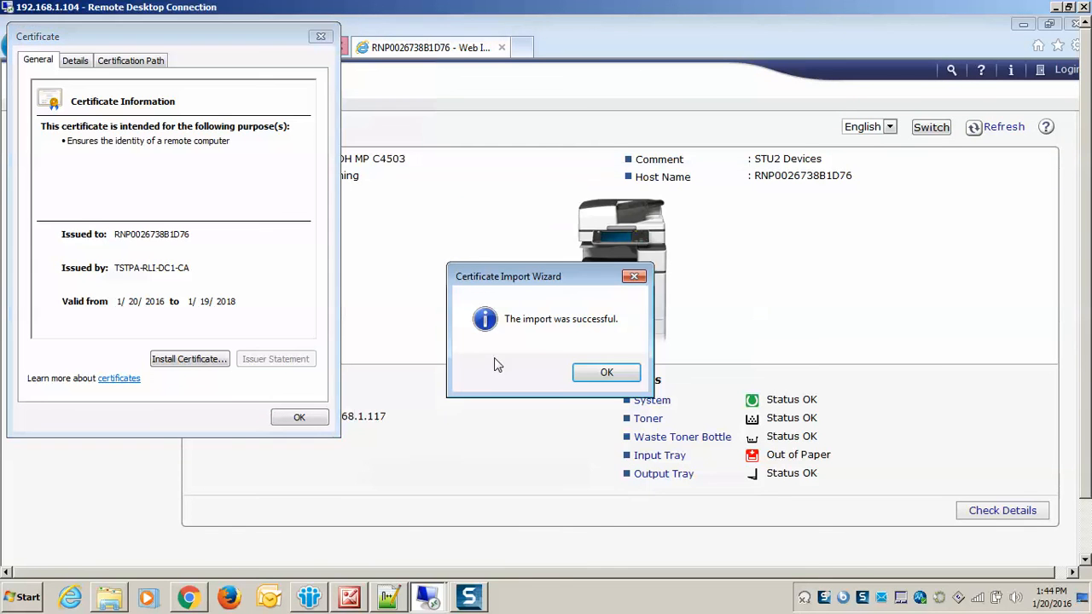
click(606, 372)
click(300, 418)
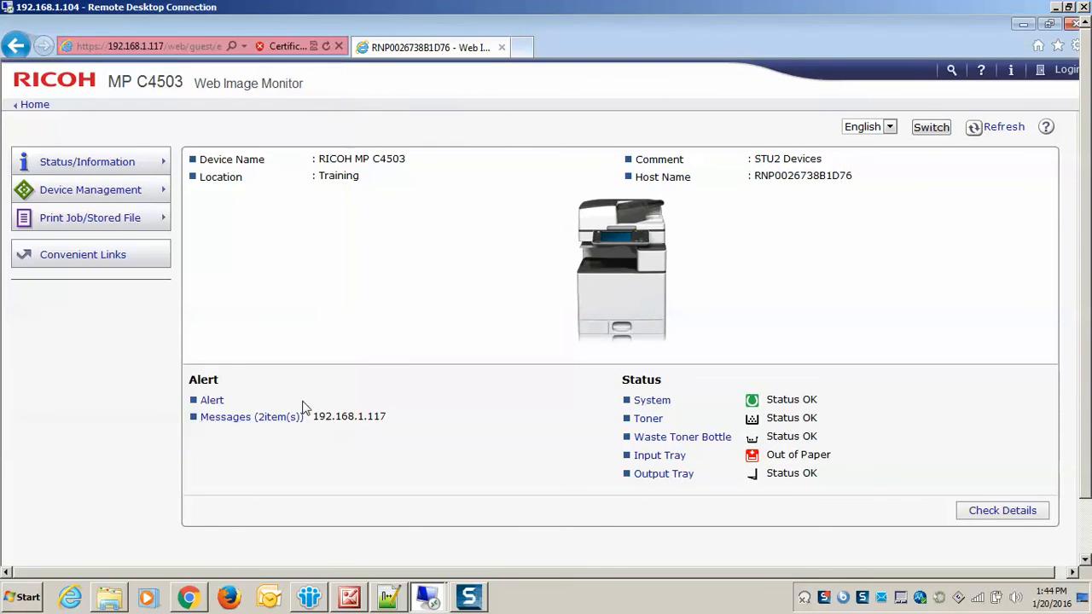